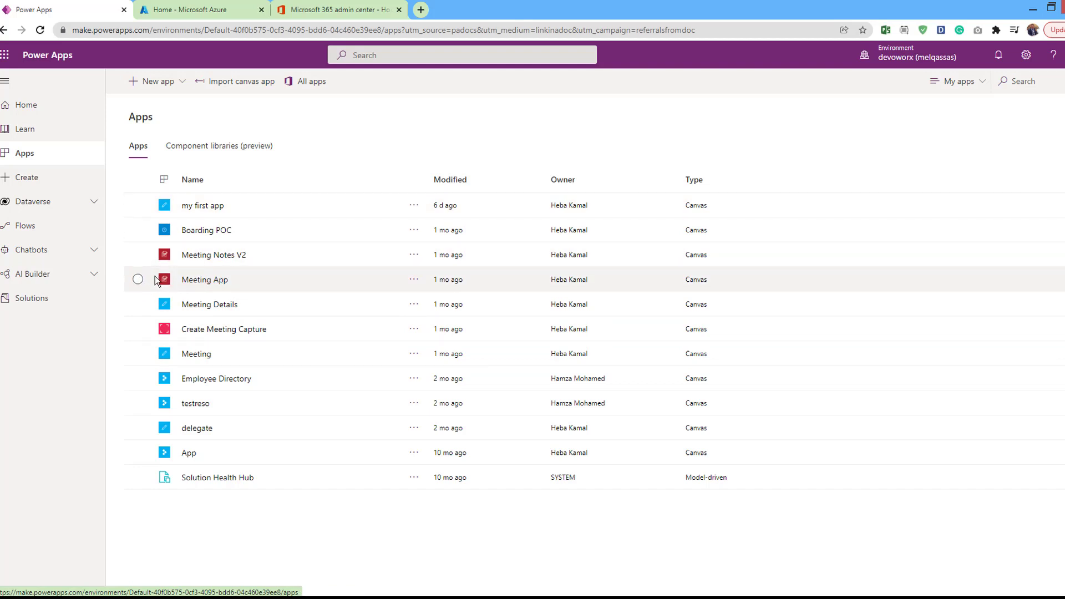
# Select Meeting App and view its sharing settings, then cancel without changes
pyautogui.click(138, 279)
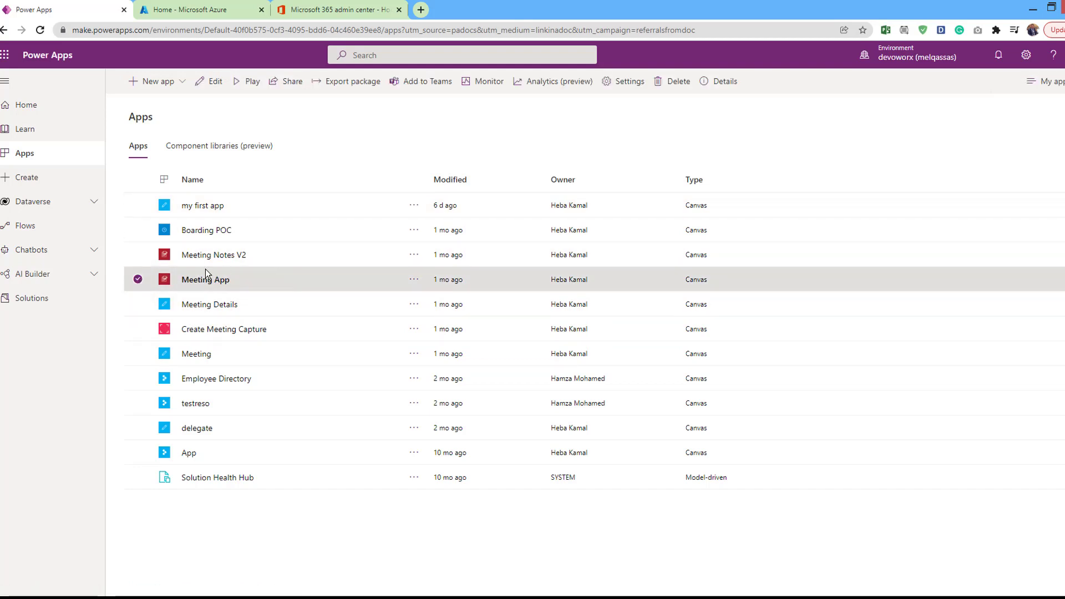
pyautogui.click(281, 88)
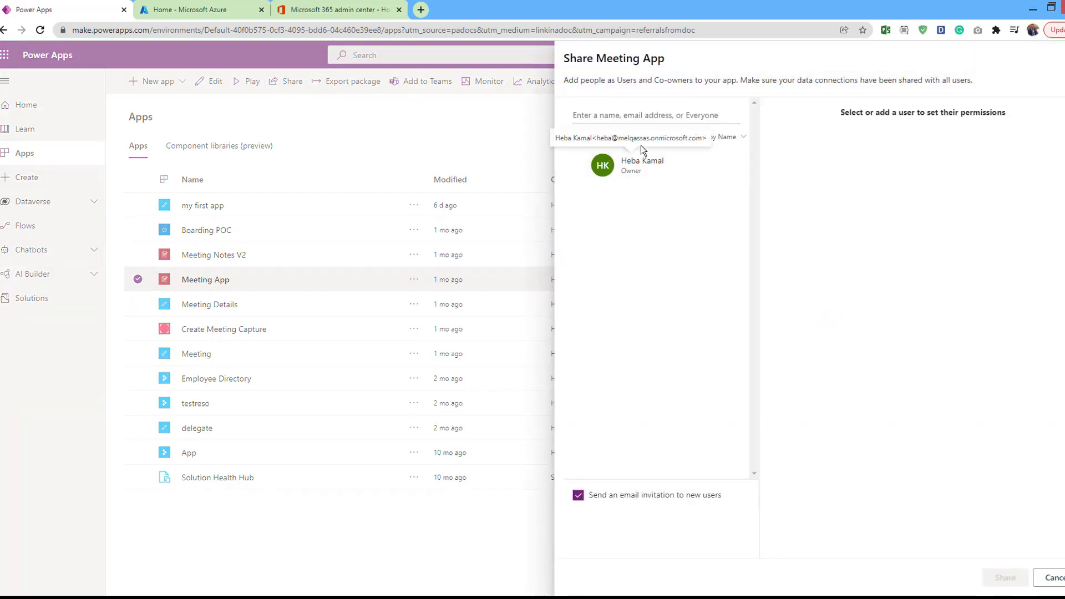
pyautogui.click(1048, 577)
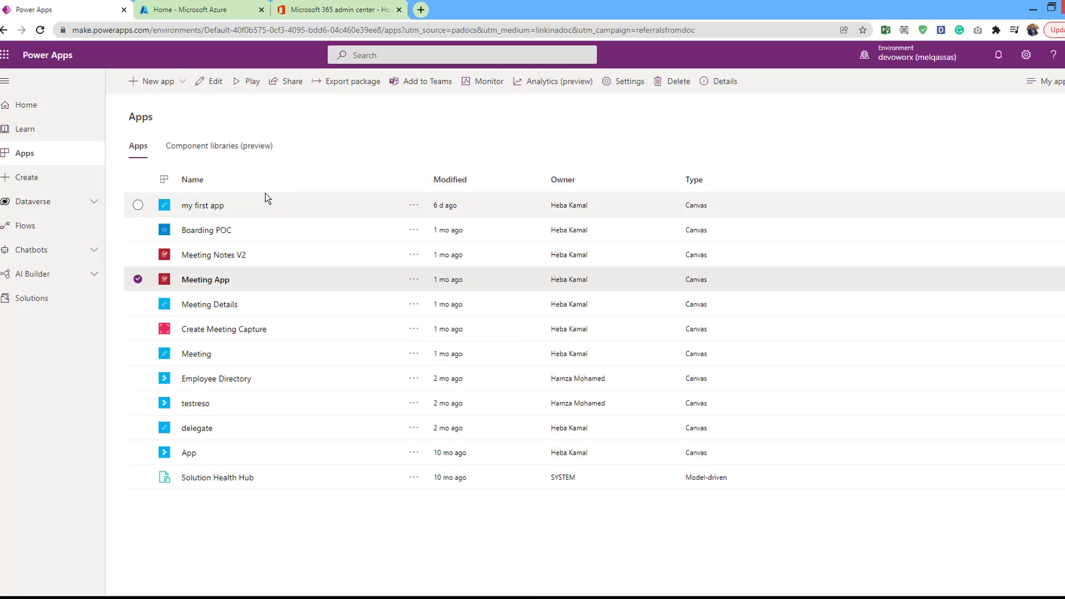
# Reopen Meeting App's sharing from its more-actions menu, then close it to list new app types
pyautogui.click(415, 282)
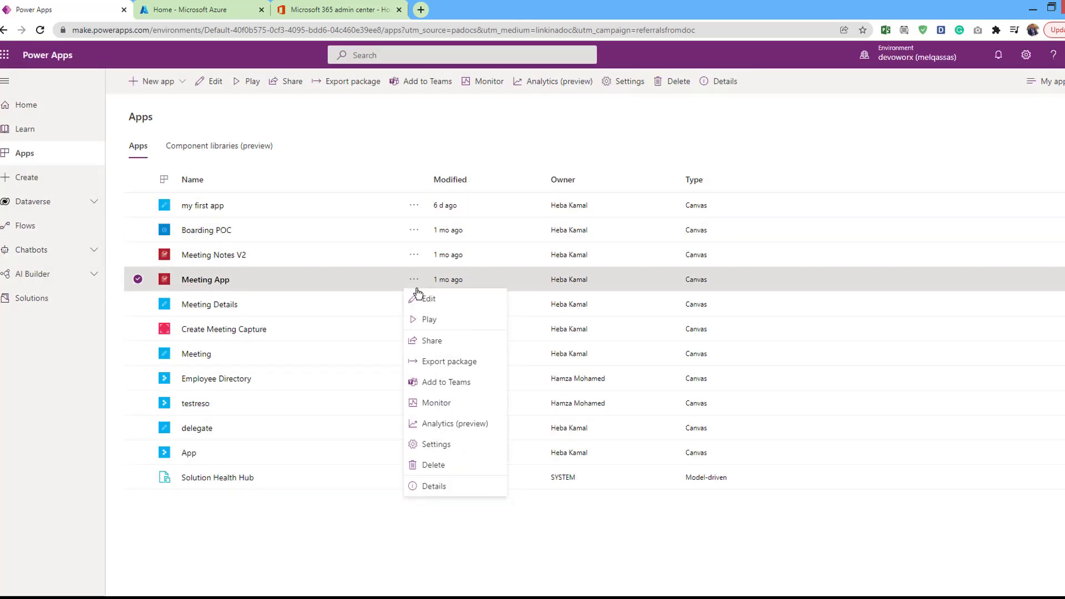
pyautogui.click(432, 341)
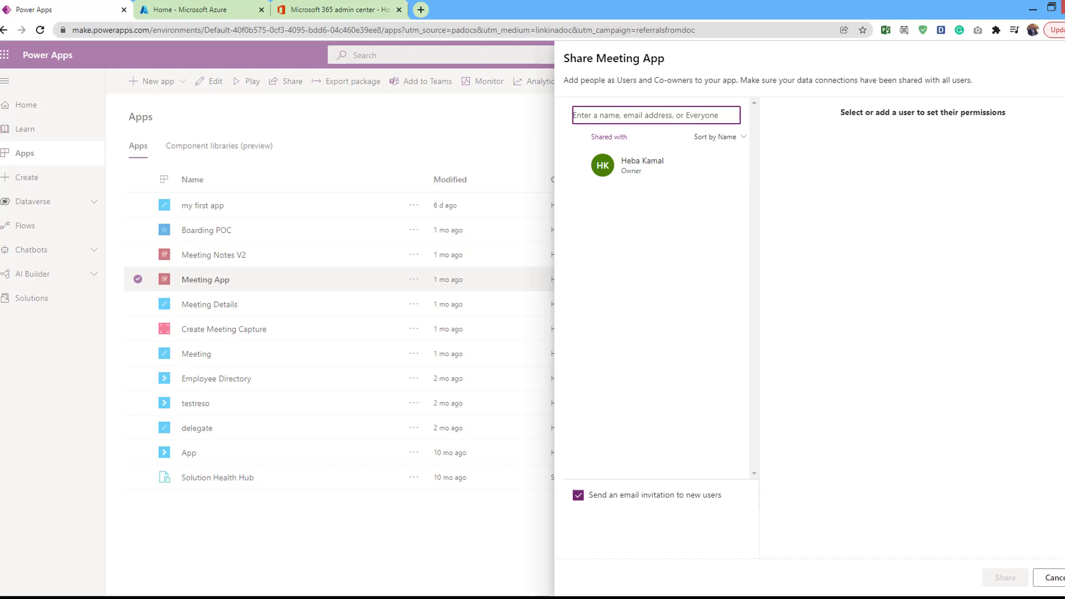
pyautogui.click(167, 81)
pyautogui.click(166, 81)
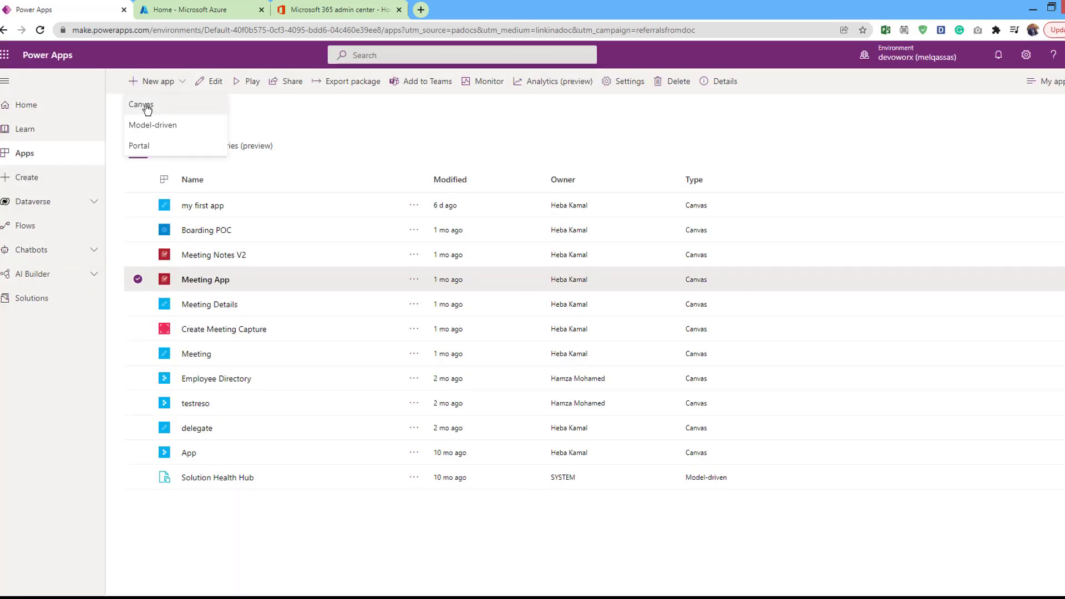
# Create a blank canvas app named 'testsharing' and insert Button1 on Screen1
pyautogui.click(146, 105)
pyautogui.click(562, 226)
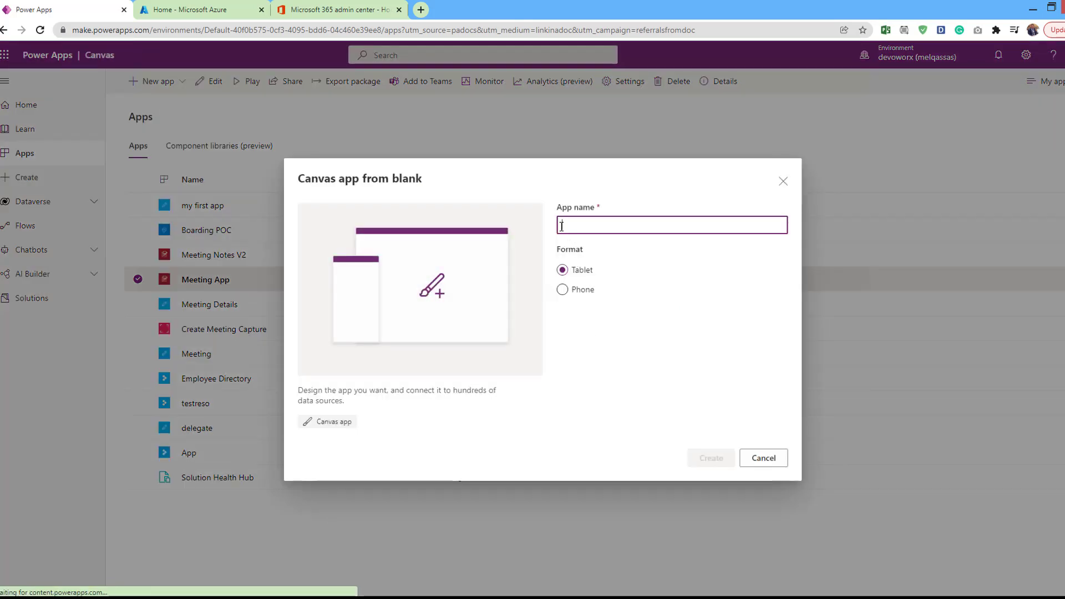
pyautogui.write('testsa')
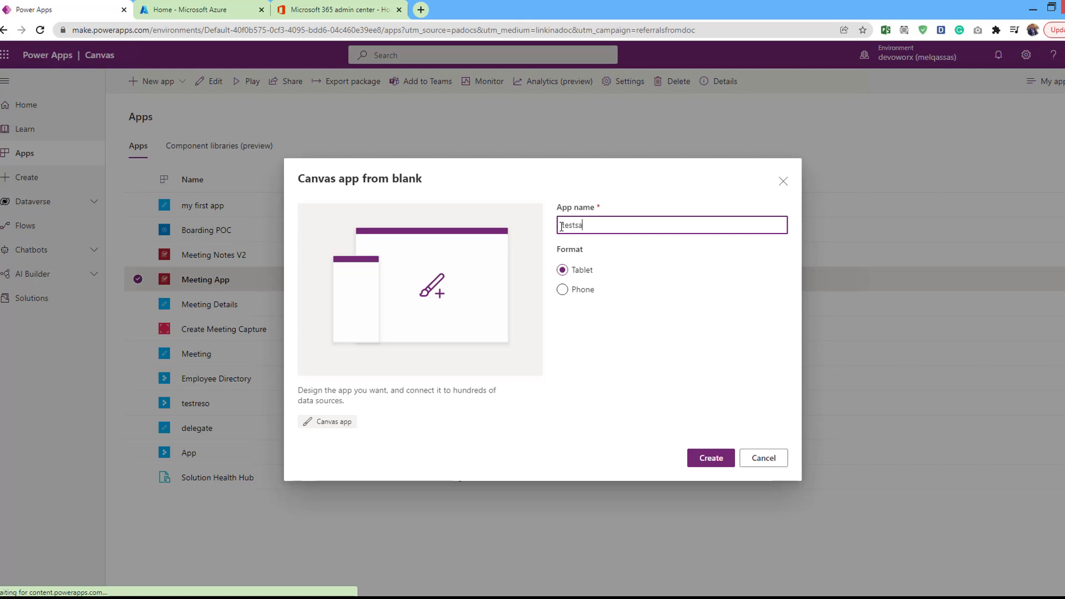
pyautogui.press('Return')
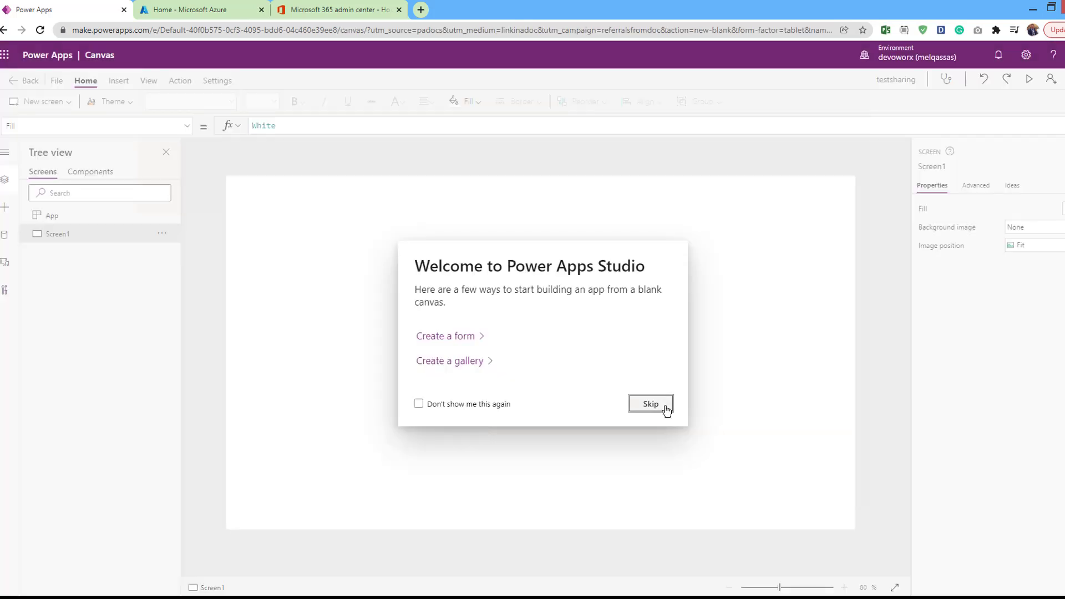
pyautogui.click(665, 409)
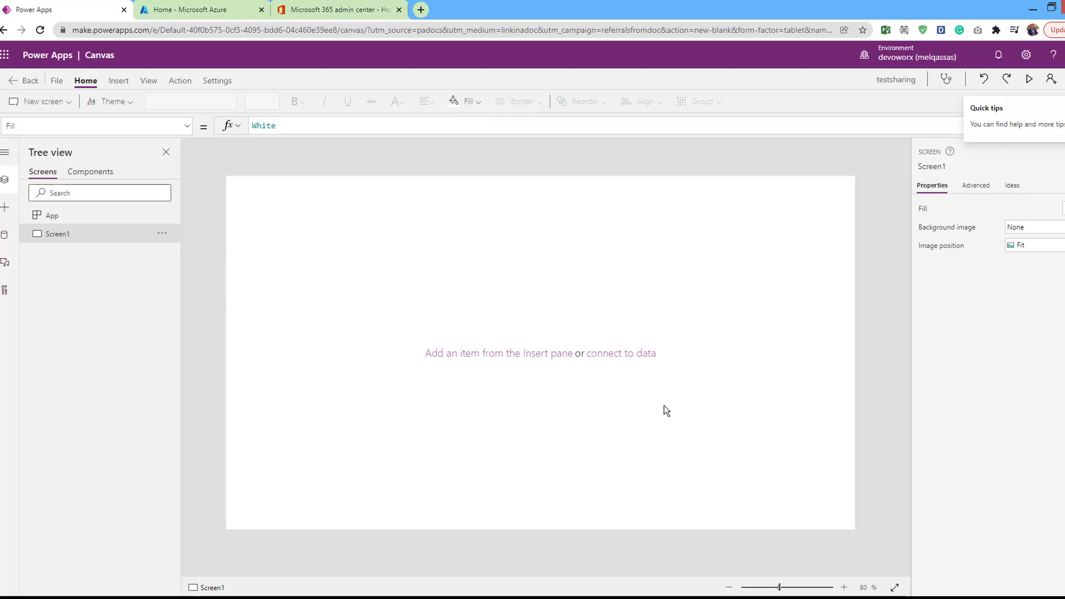
pyautogui.click(118, 81)
pyautogui.click(156, 101)
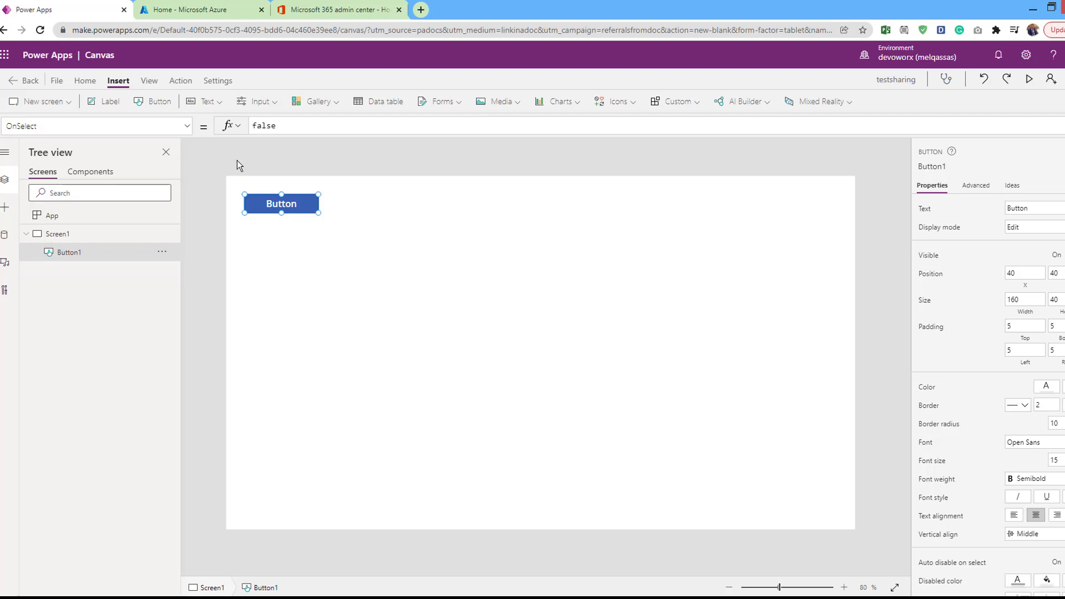
# Save testsharing to the cloud with File > Save as
pyautogui.click(57, 82)
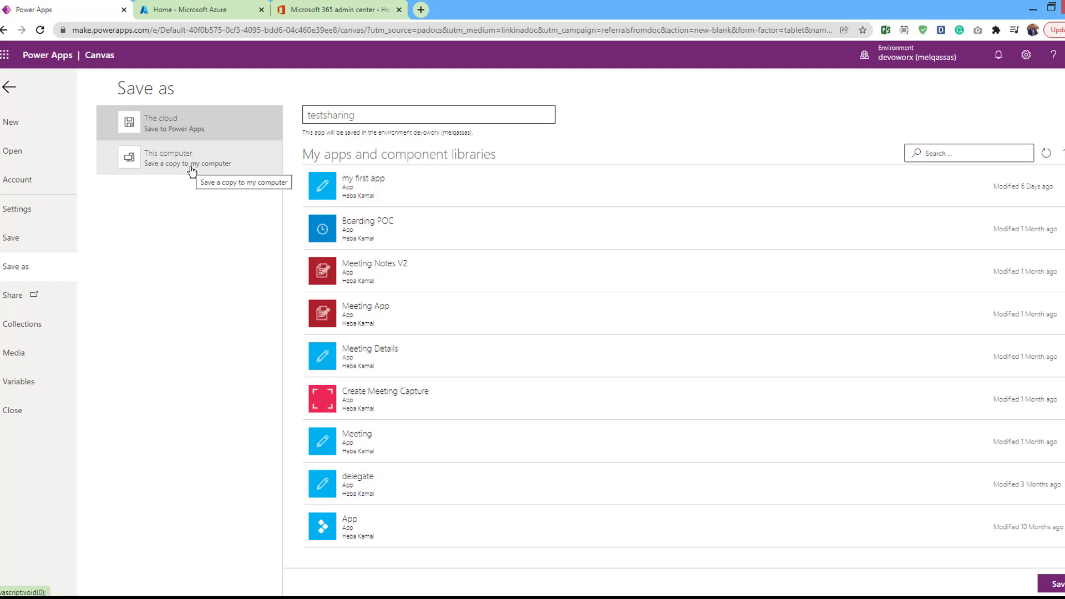
pyautogui.click(167, 131)
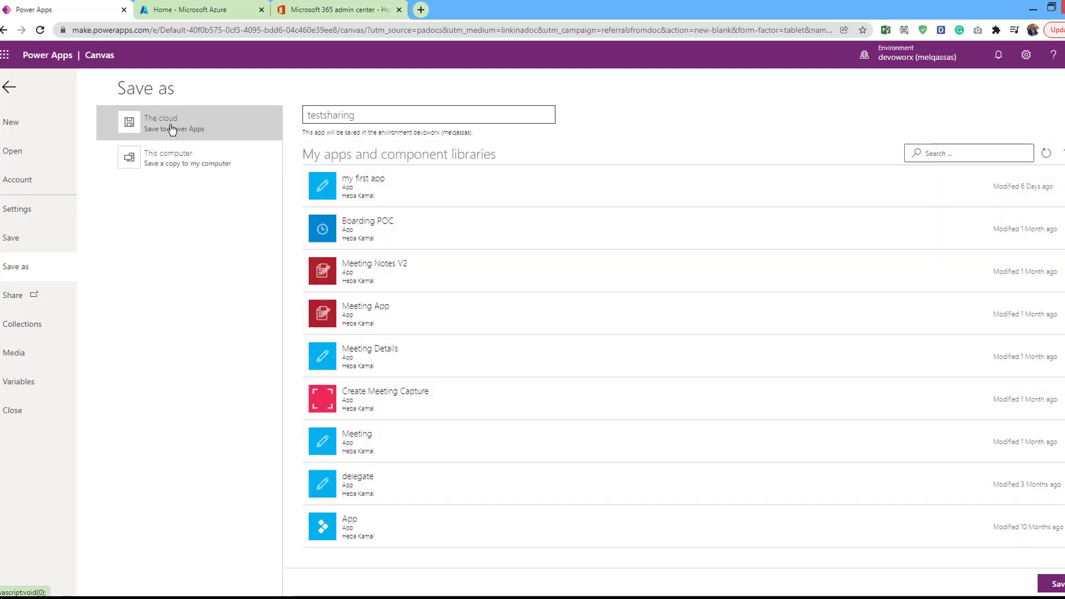
pyautogui.click(1055, 588)
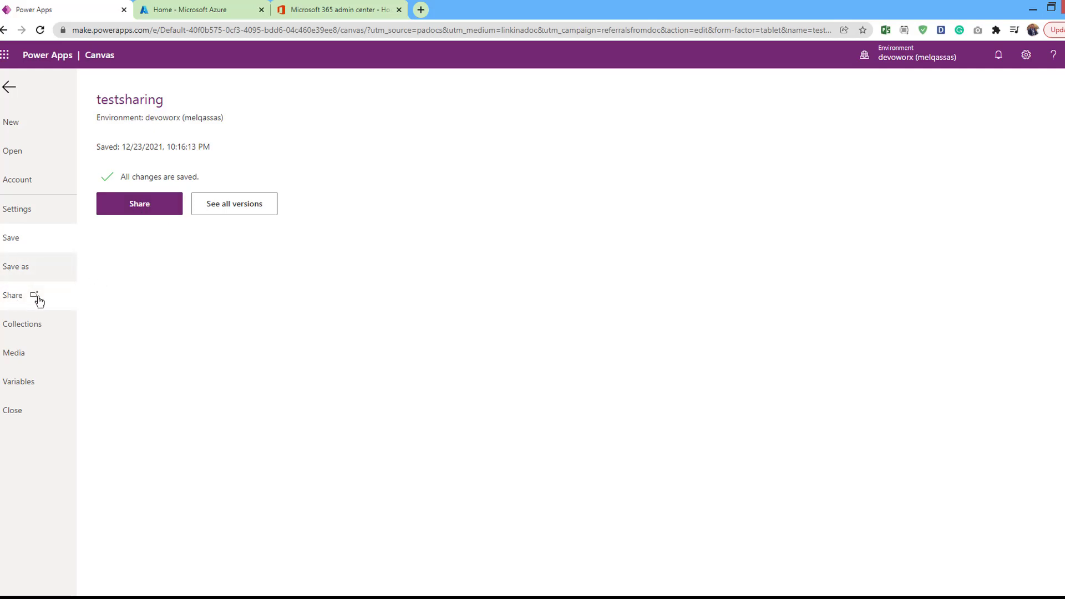
# Open testsharing's Share panel and add a colleague, found by name search, as a new user
pyautogui.click(129, 209)
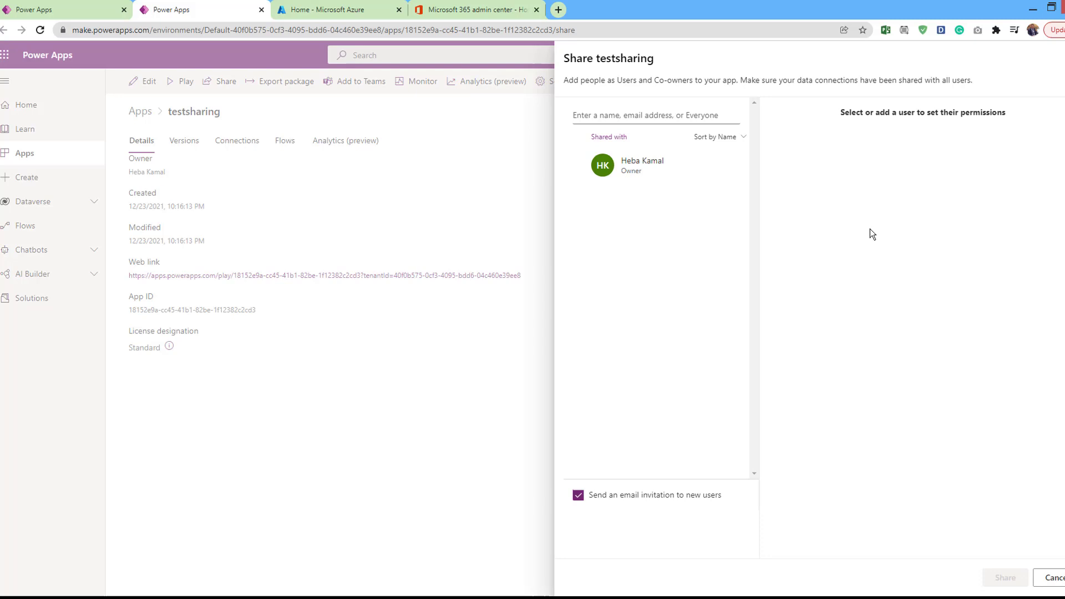
pyautogui.click(655, 118)
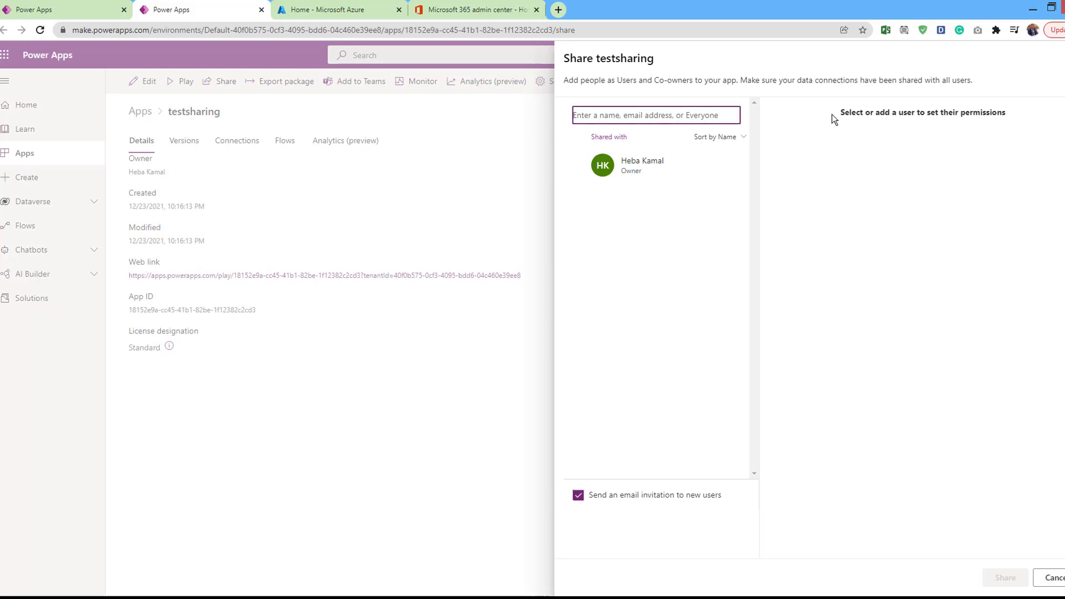
pyautogui.write('ham')
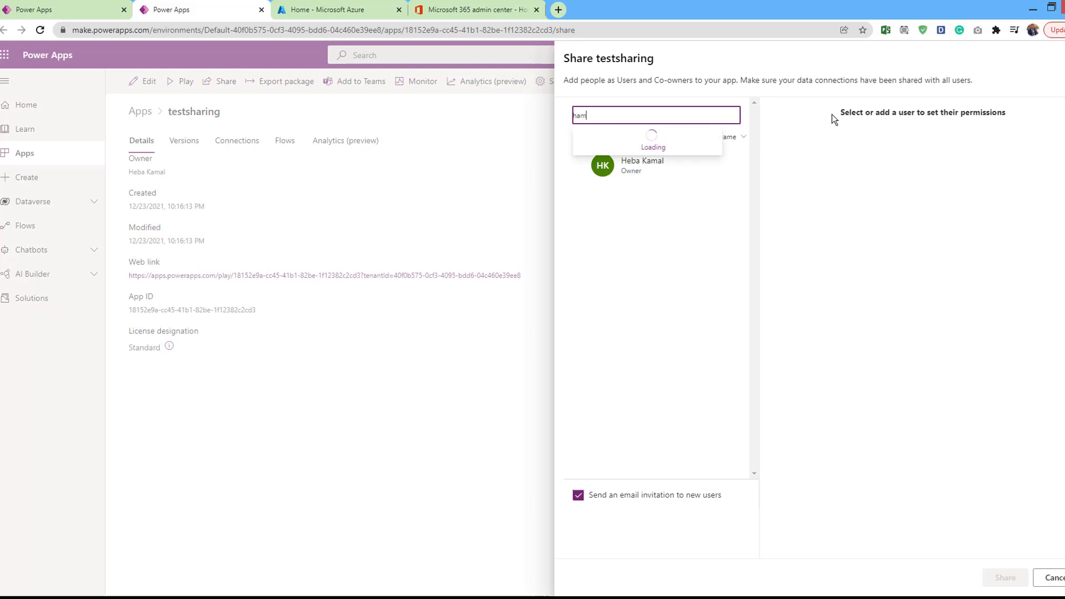
pyautogui.click(650, 139)
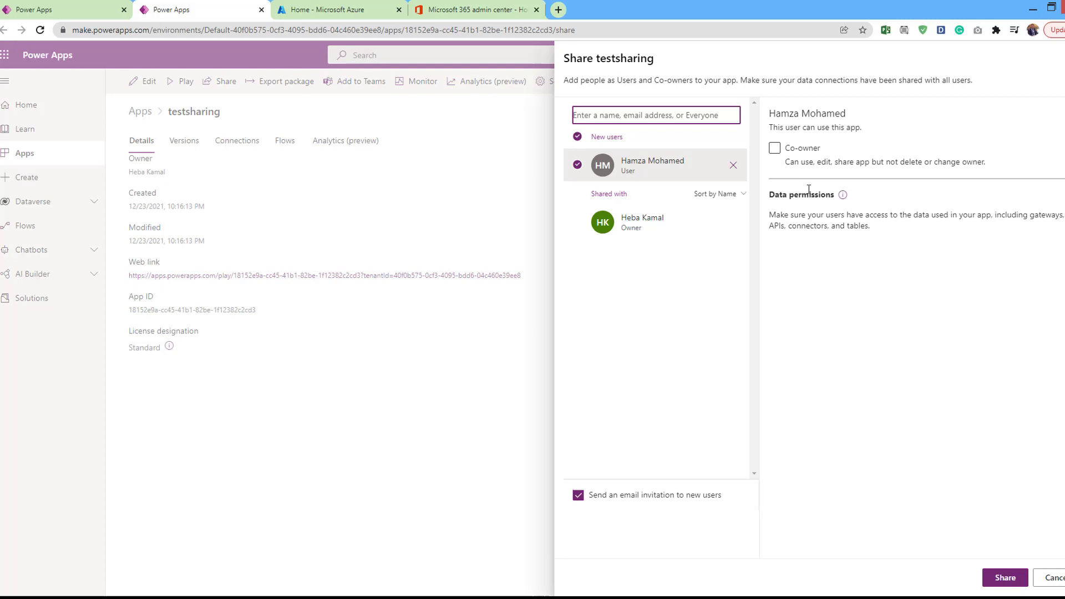
# Make the first colleague co-owner, turn off email invitations, add a second colleague, and share
pyautogui.click(774, 148)
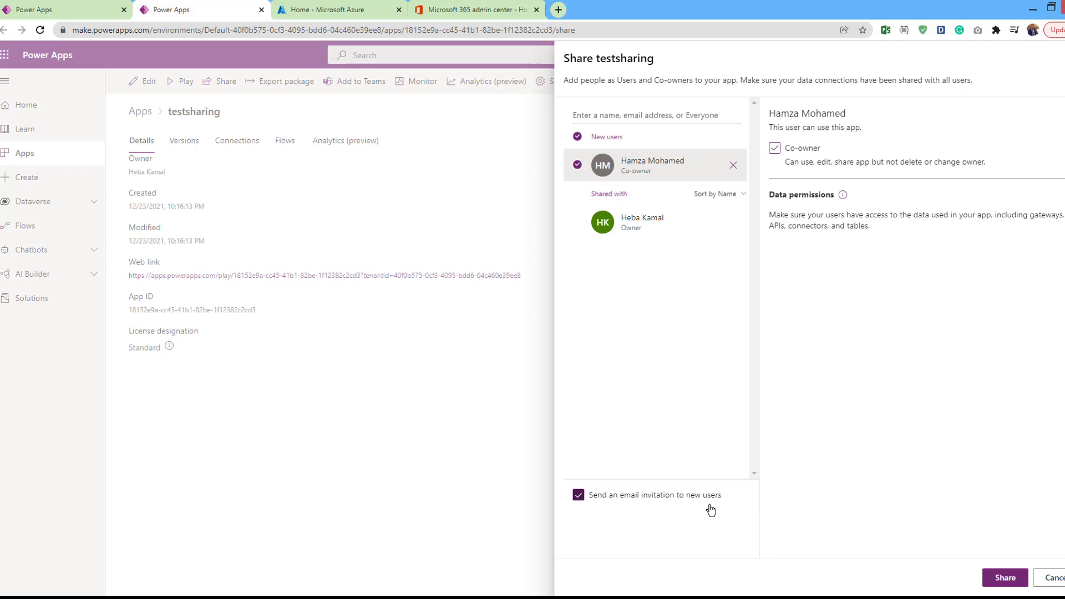
pyautogui.click(578, 495)
pyautogui.click(608, 114)
pyautogui.write('m')
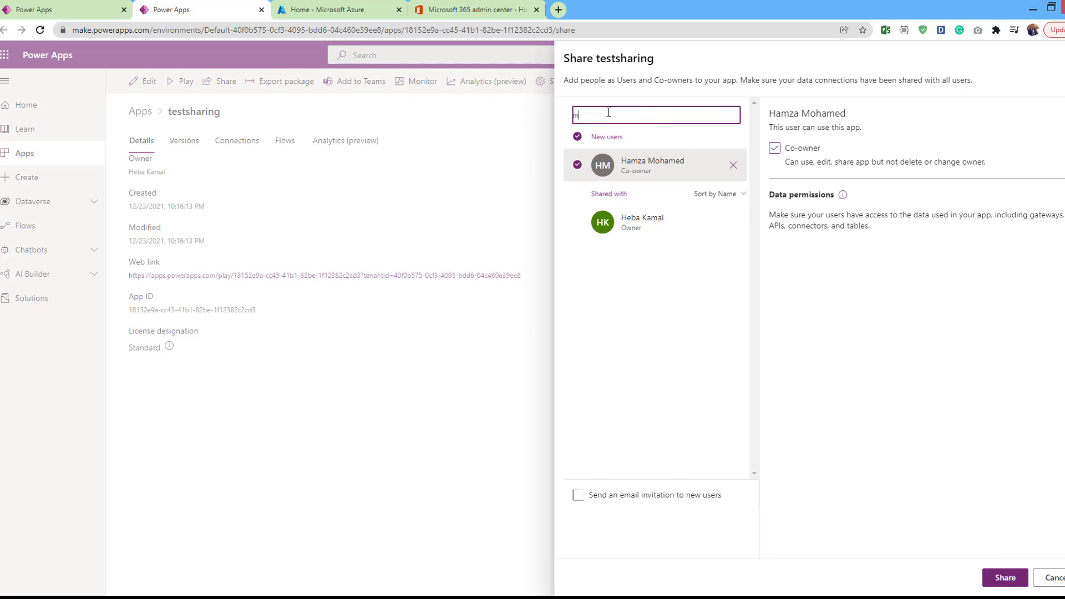
pyautogui.write('oh')
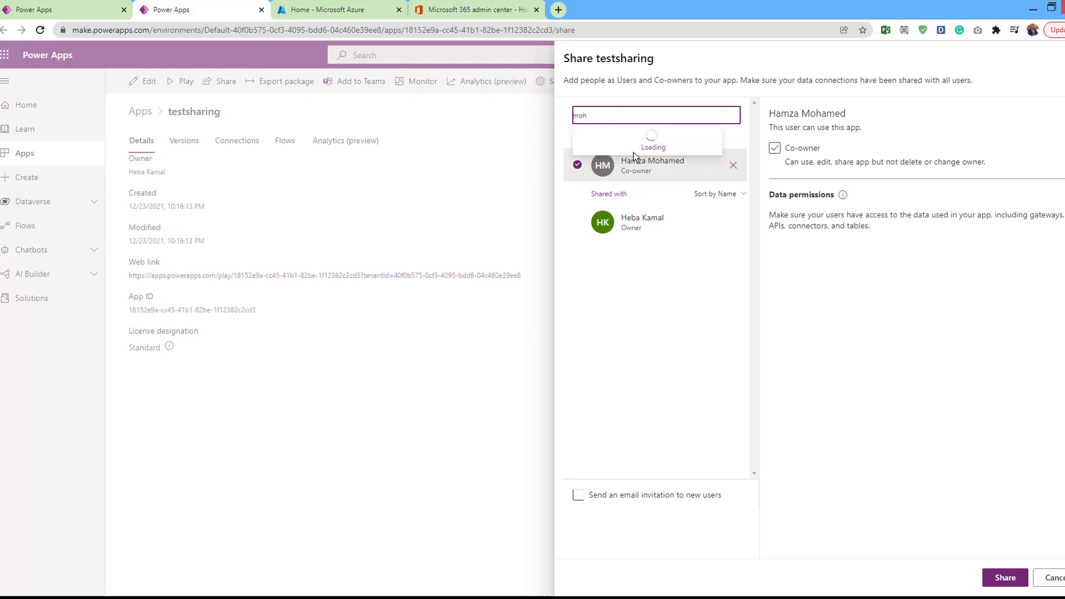
pyautogui.click(650, 142)
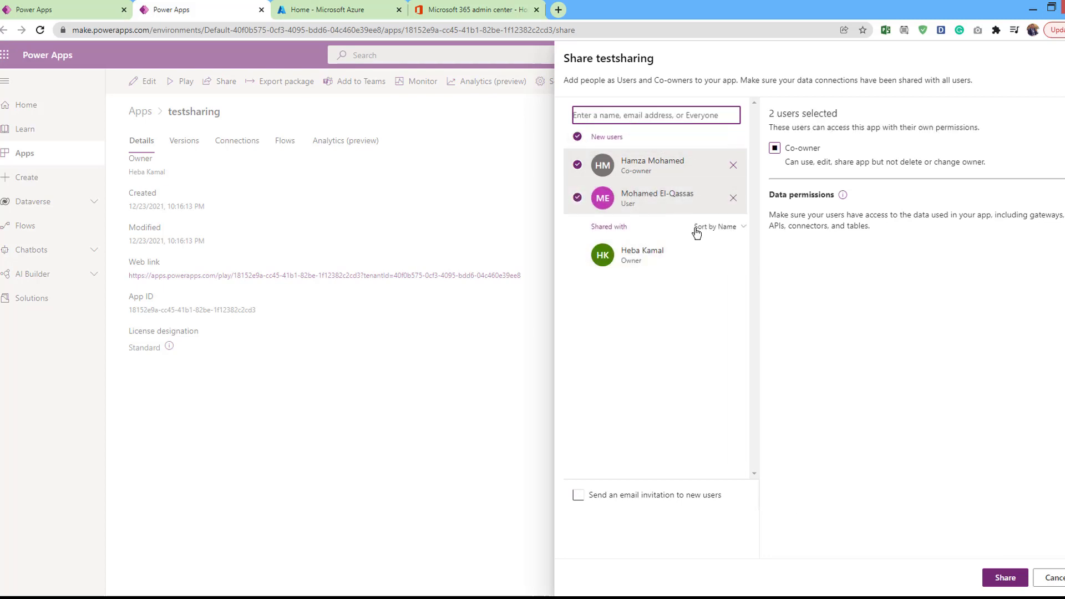
pyautogui.click(640, 198)
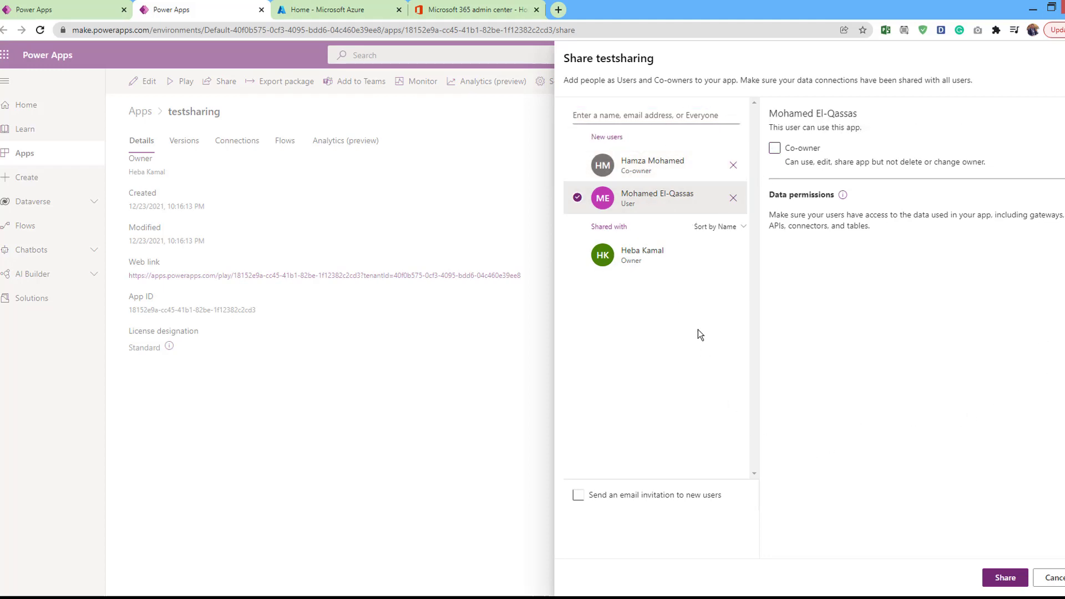
pyautogui.click(1004, 579)
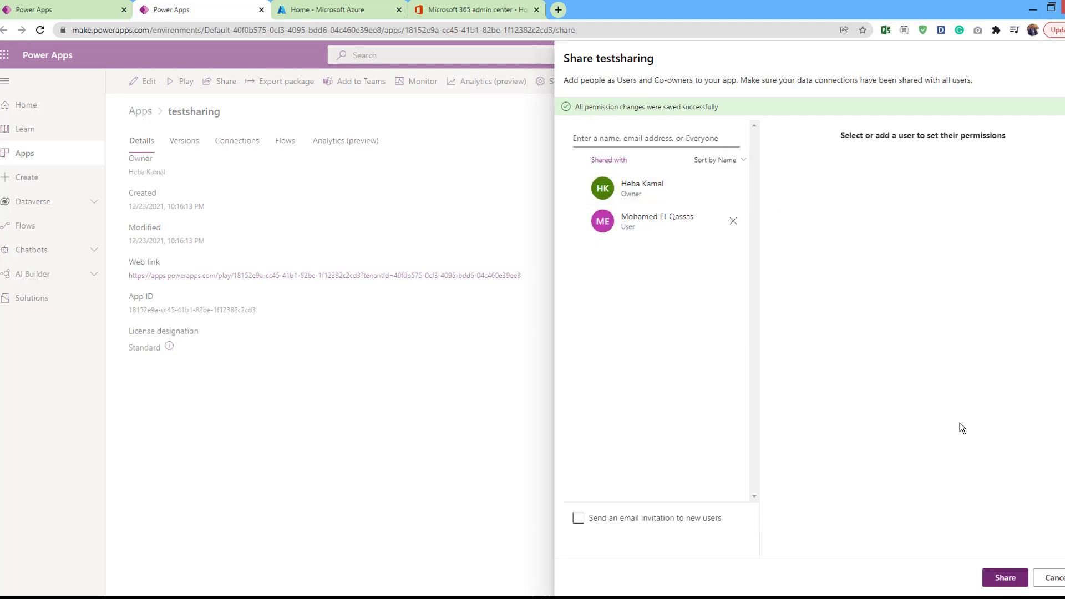
# Reapply the pending share, then add 'Everyone in devoworx' as a User of testsharing
pyautogui.click(1004, 579)
pyautogui.click(687, 138)
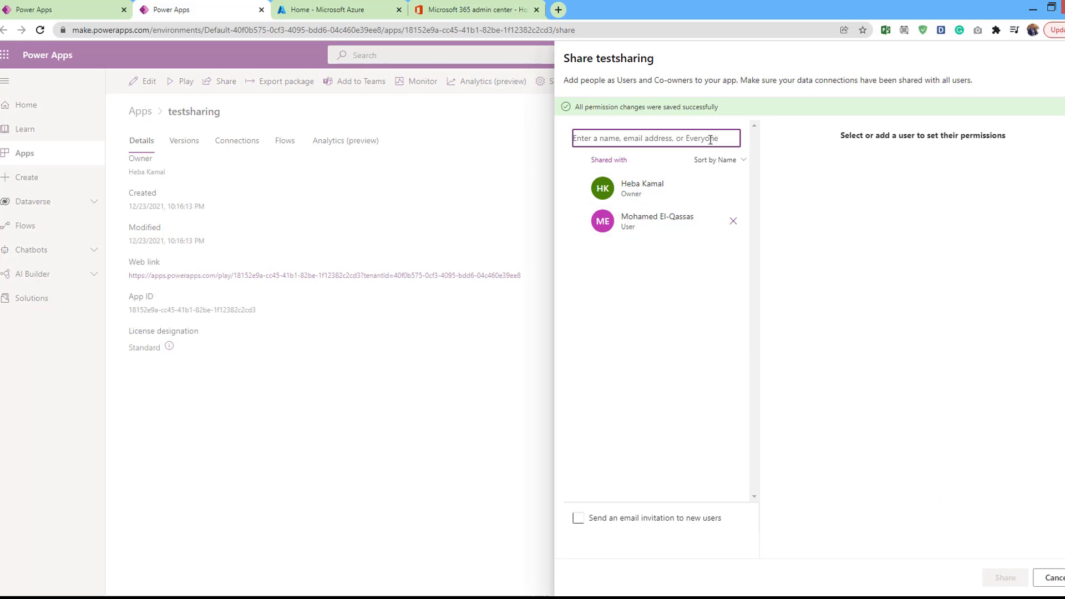
pyautogui.write('every')
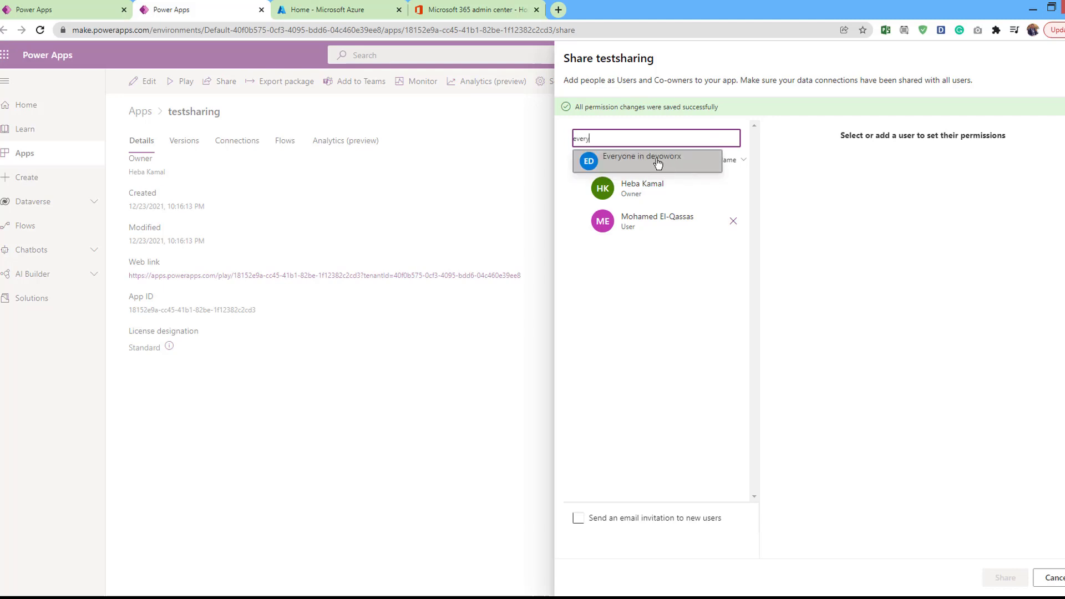
pyautogui.click(638, 165)
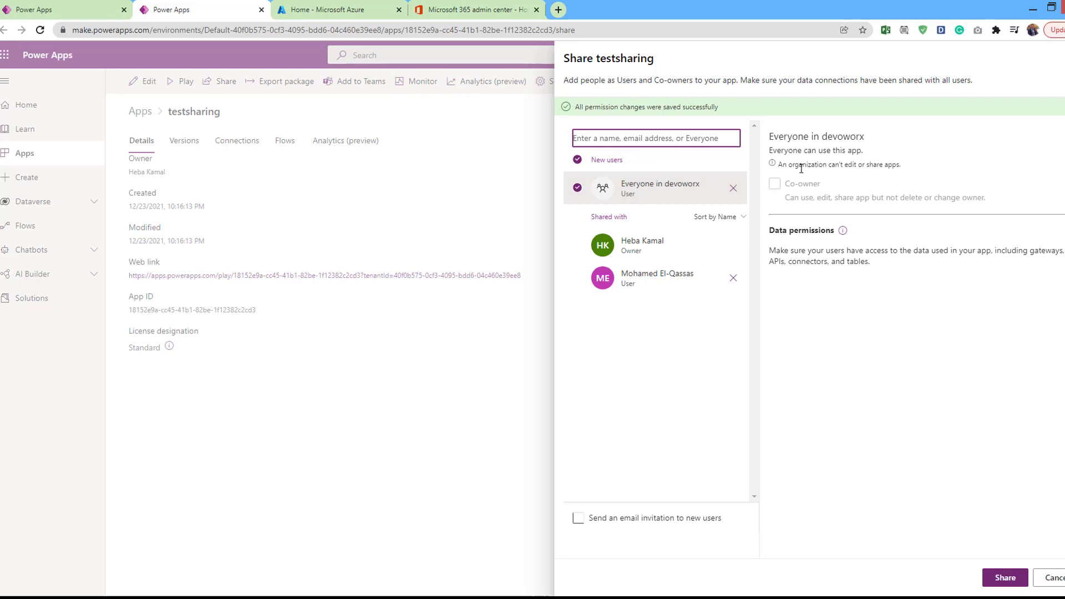
pyautogui.moveTo(808, 164); pyautogui.dragTo(900, 164)
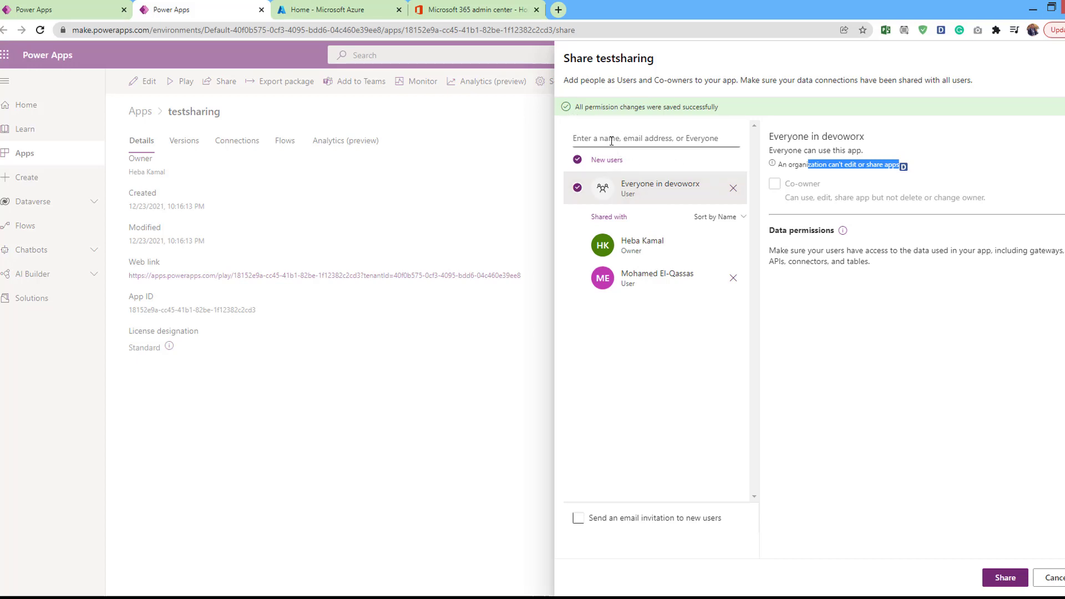
# Add one more person as co-owner of testsharing, then switch to the Azure portal tab
pyautogui.click(611, 140)
pyautogui.write('ha')
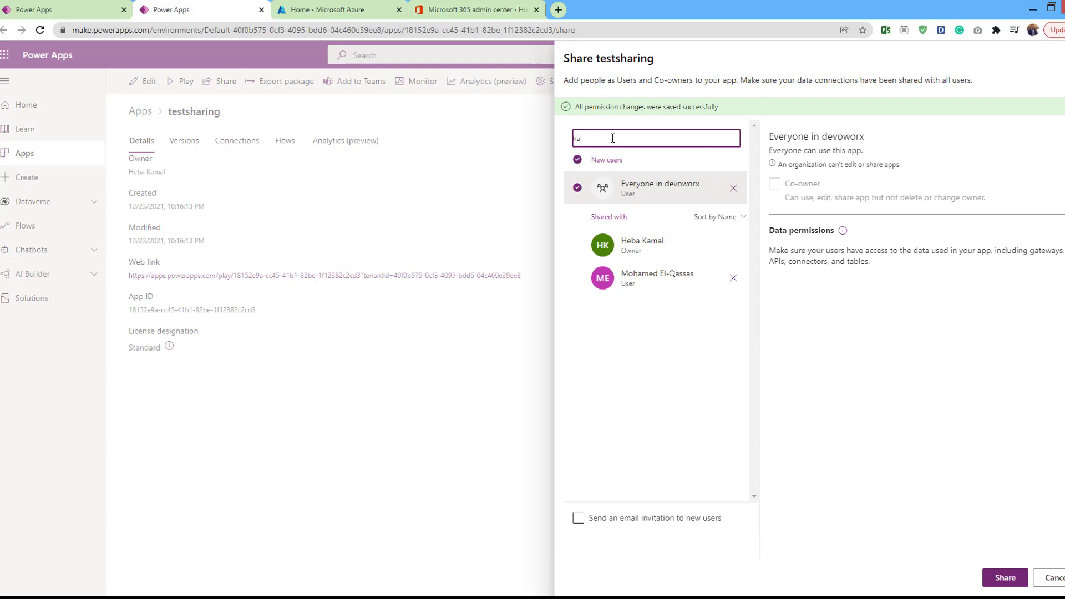
pyautogui.click(623, 158)
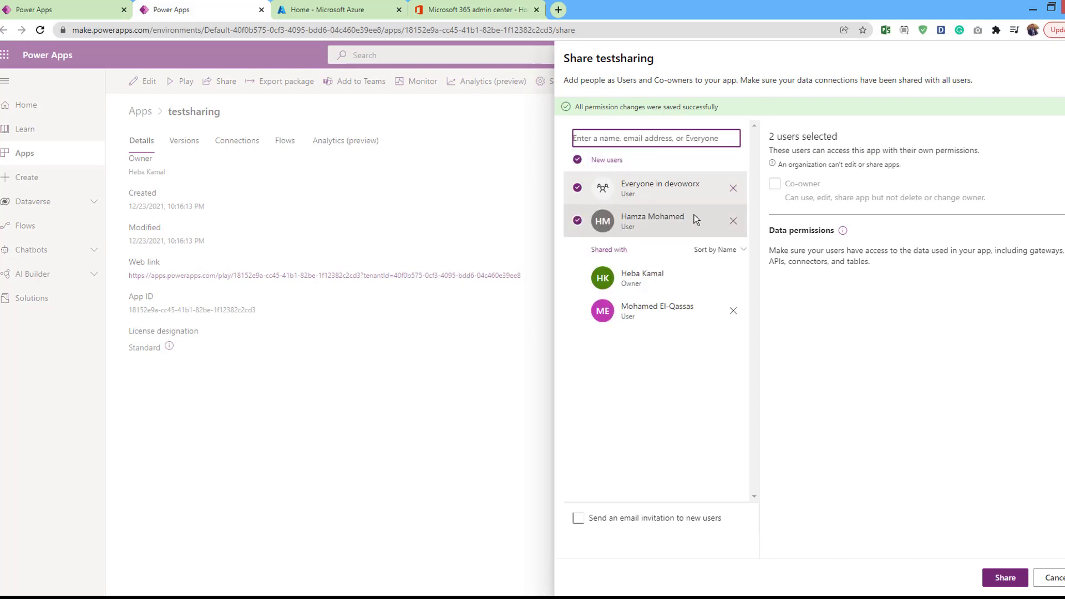
pyautogui.click(663, 228)
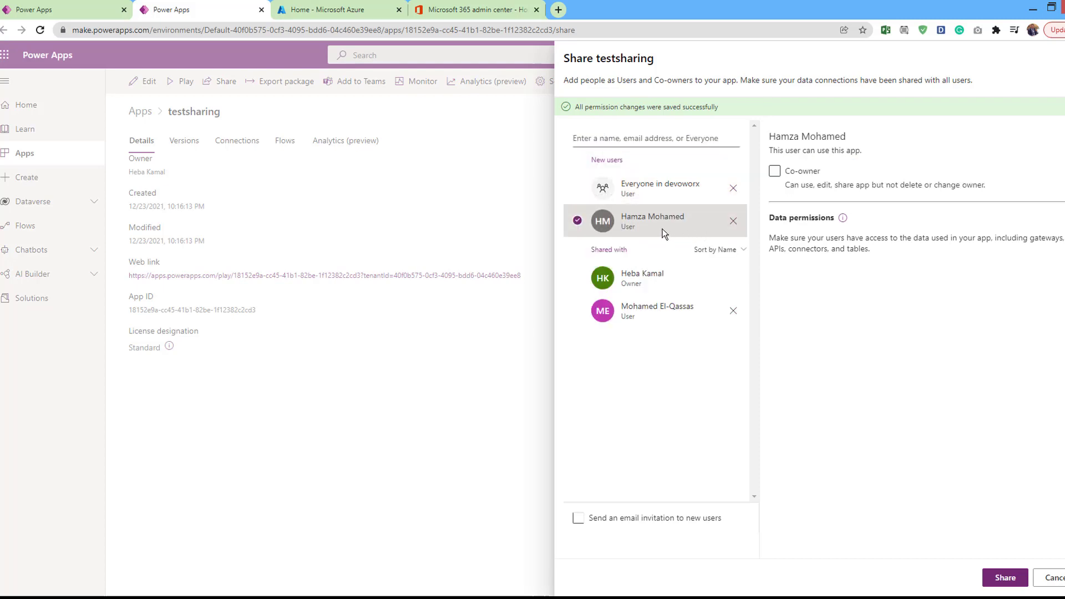
pyautogui.click(774, 172)
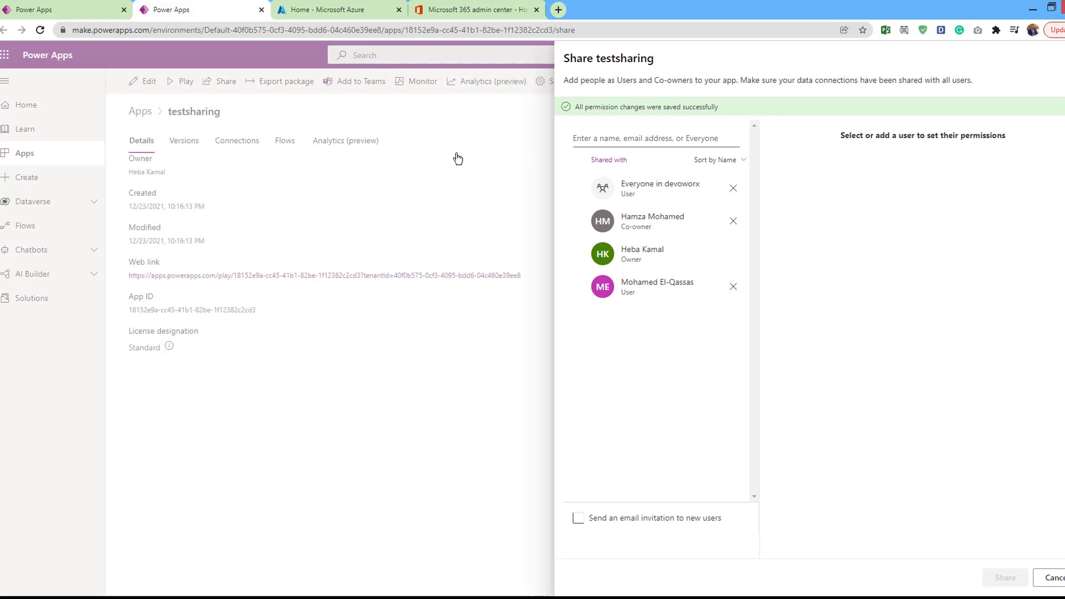
pyautogui.click(332, 11)
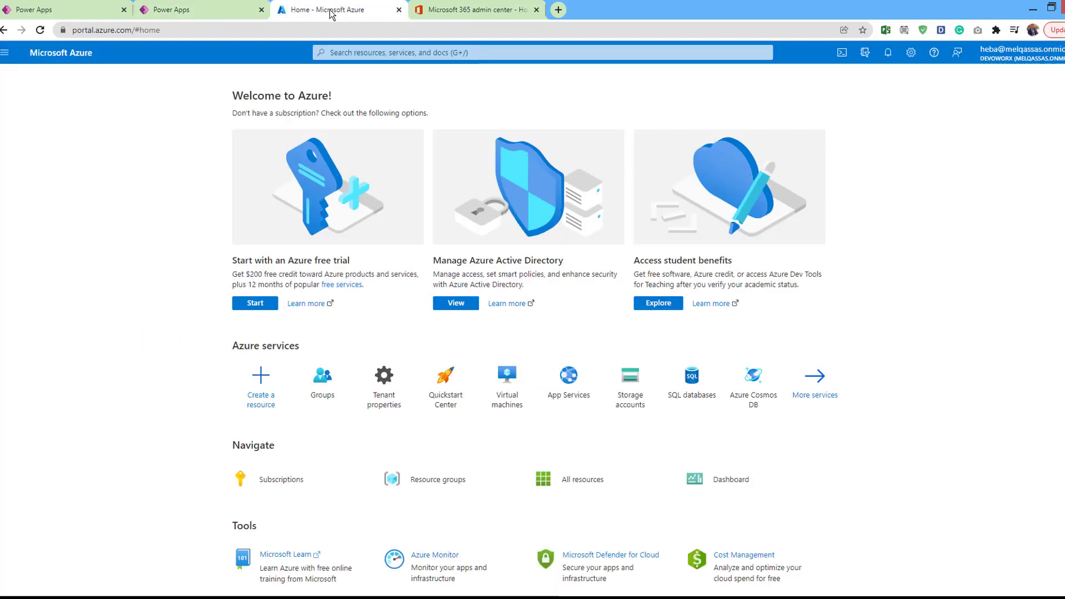
# Search the Azure portal for 'gr' and open the Groups service
pyautogui.click(379, 52)
pyautogui.write('gr')
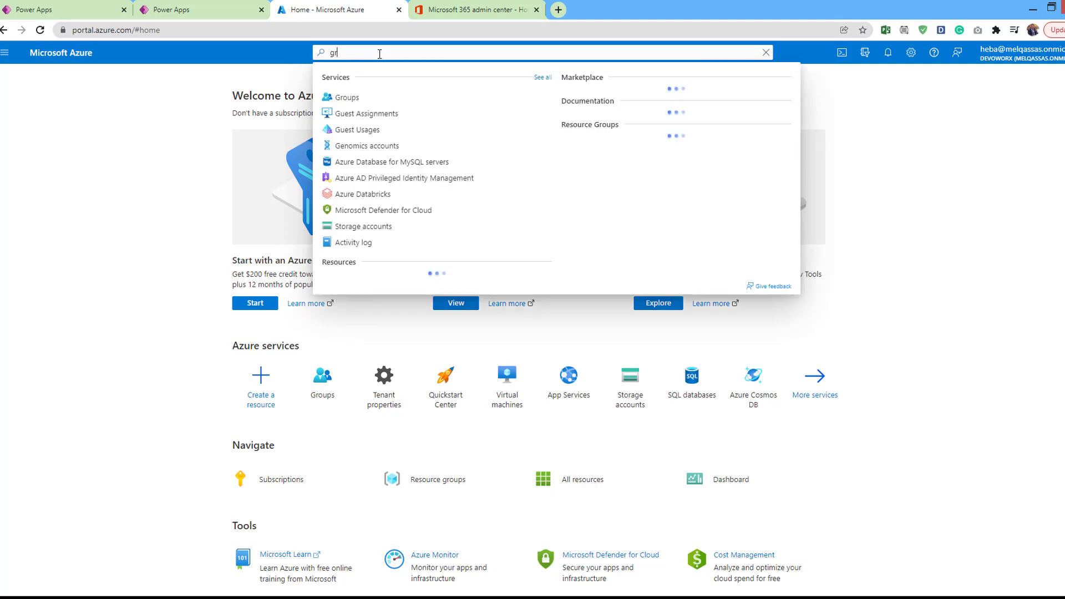
pyautogui.click(347, 95)
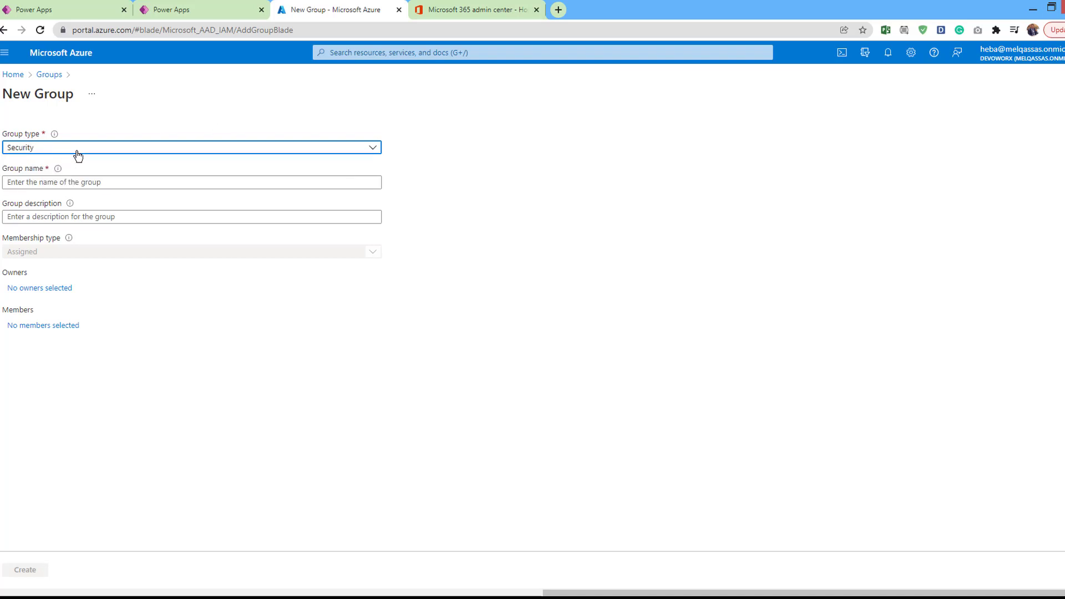
# Set the new group to Microsoft 365 with name and email 'mgroup', then choose owners
pyautogui.click(107, 153)
pyautogui.click(38, 182)
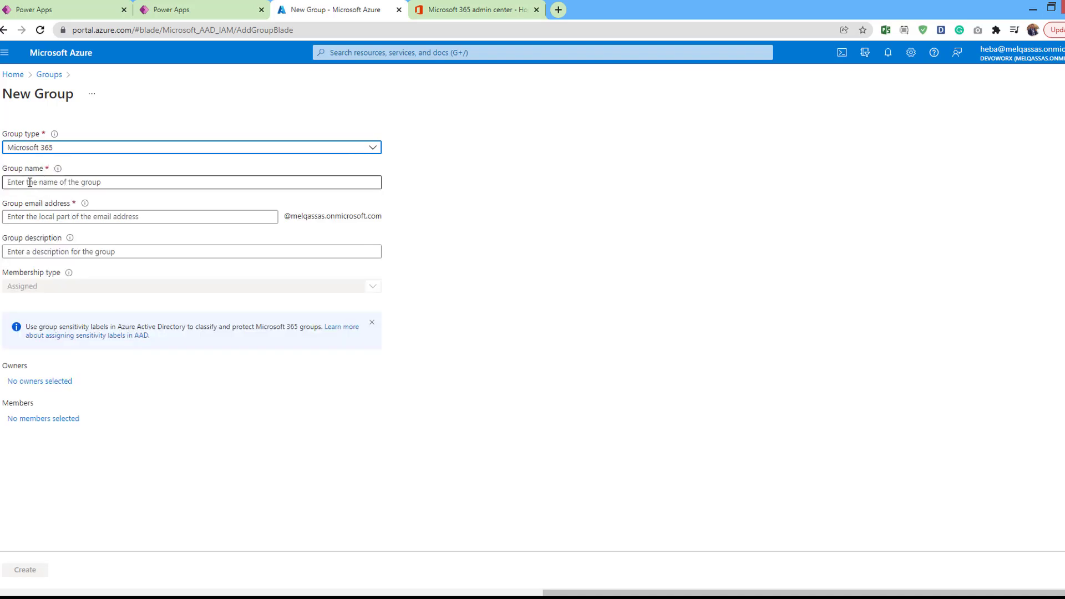
pyautogui.click(34, 182)
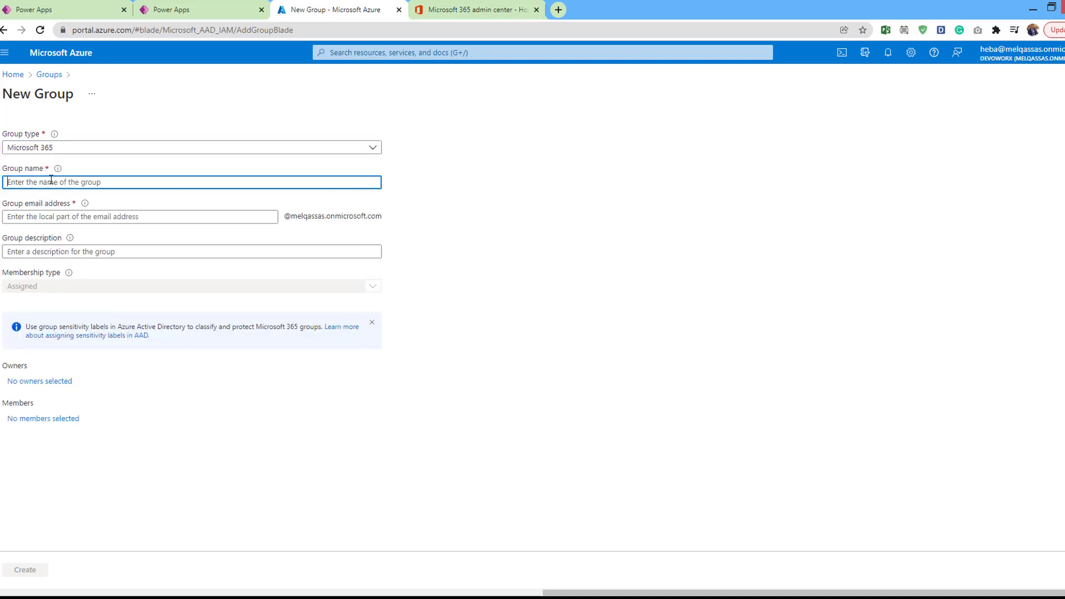
pyautogui.write('mgr')
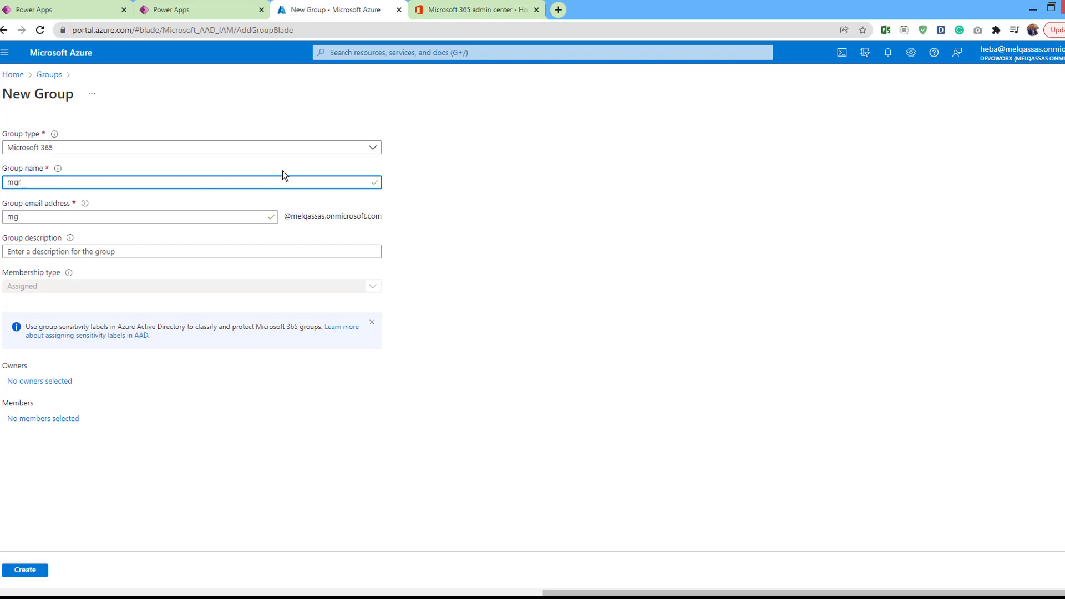
pyautogui.write('oup')
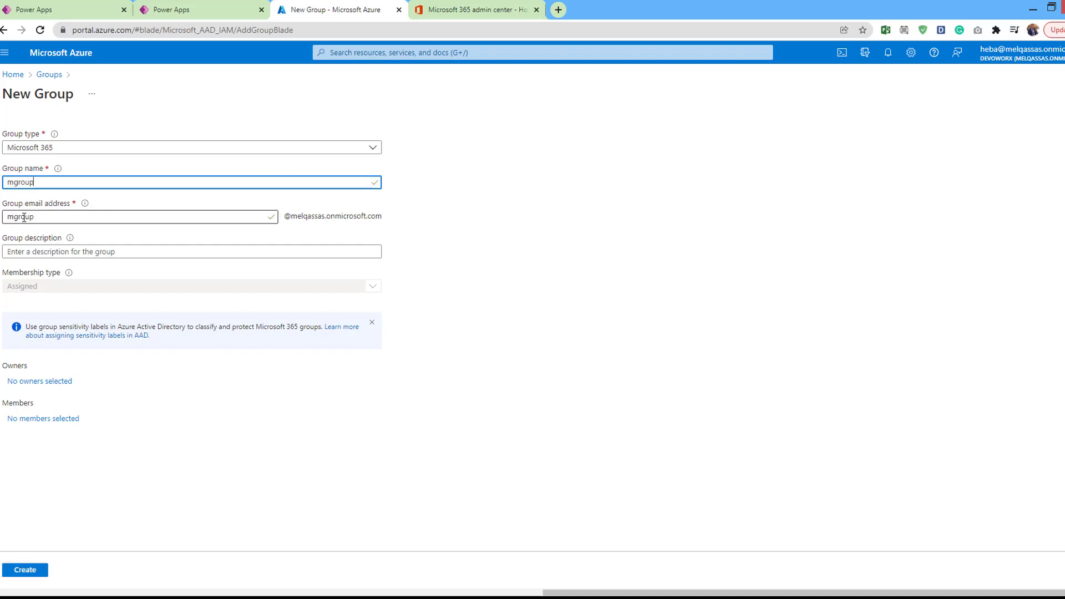
pyautogui.click(22, 216)
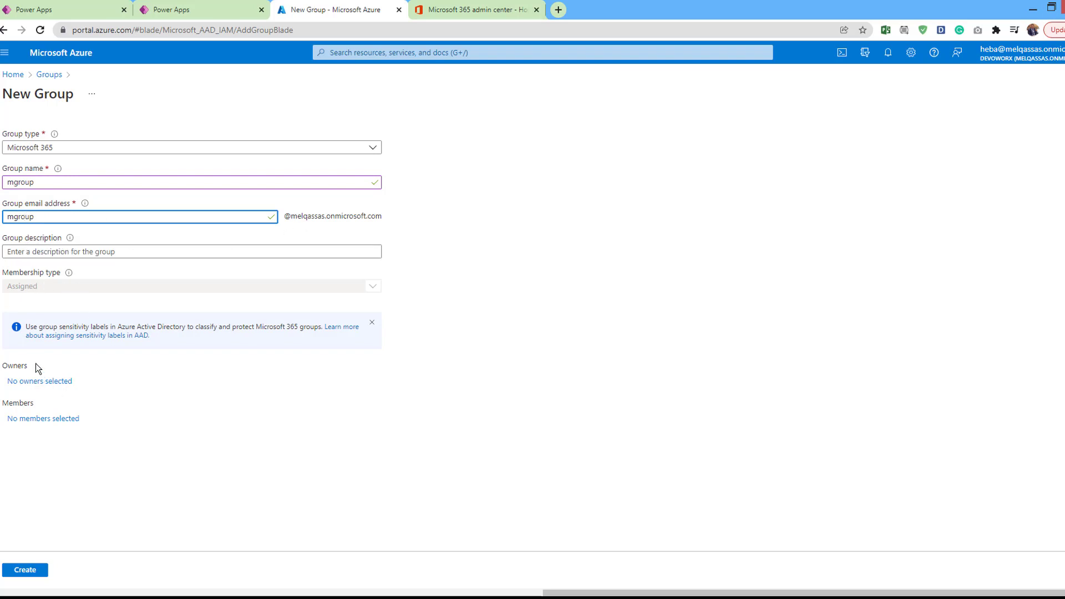
pyautogui.click(50, 382)
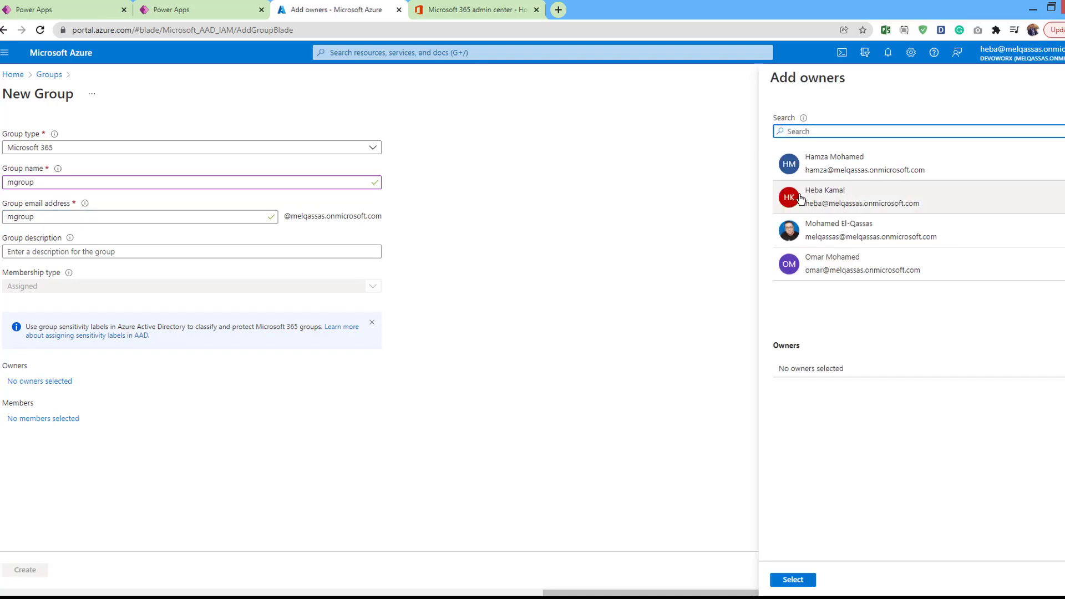
# Select one owner and two members for mgroup, then create the group
pyautogui.click(800, 198)
pyautogui.click(792, 578)
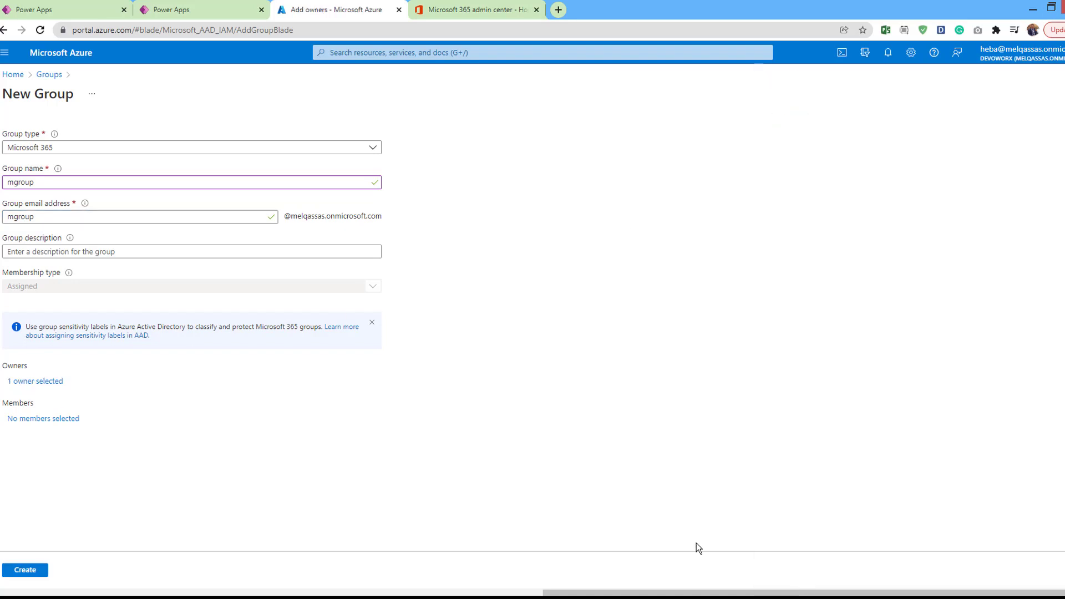
pyautogui.click(46, 420)
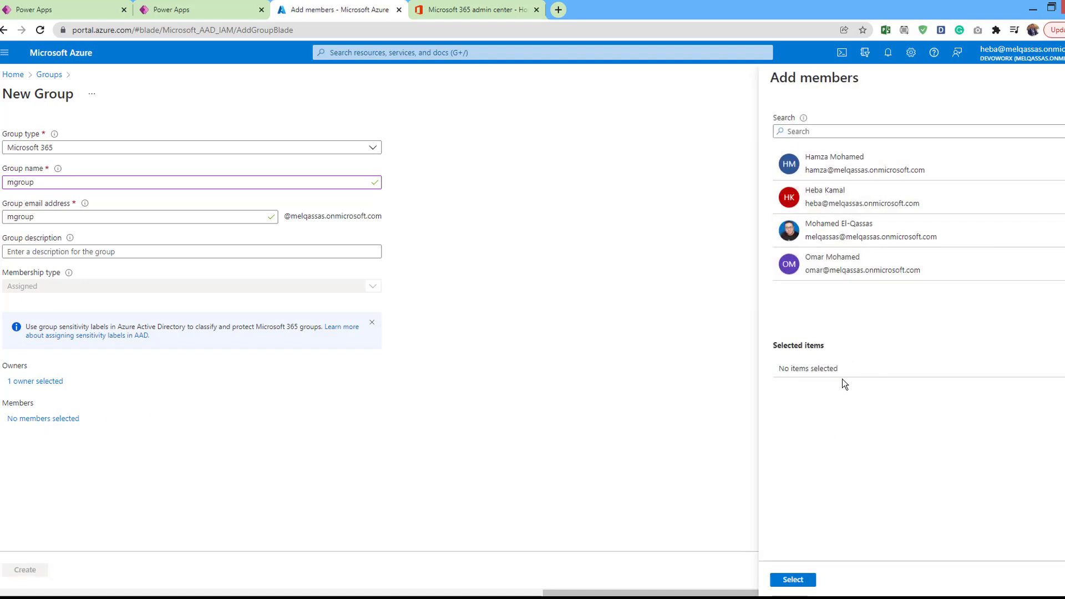
pyautogui.click(834, 259)
pyautogui.click(821, 164)
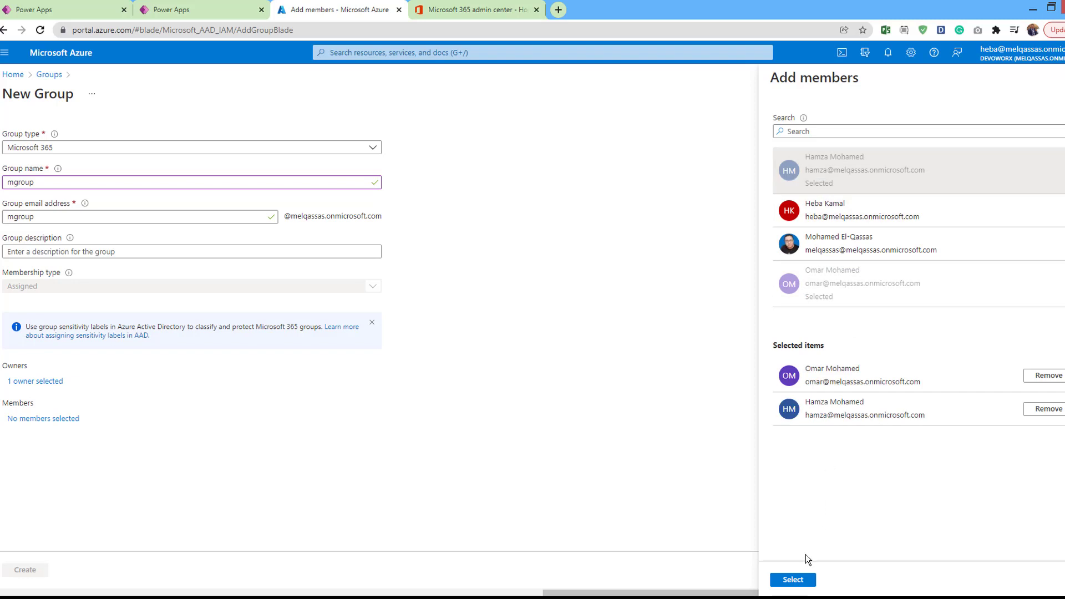
pyautogui.click(802, 577)
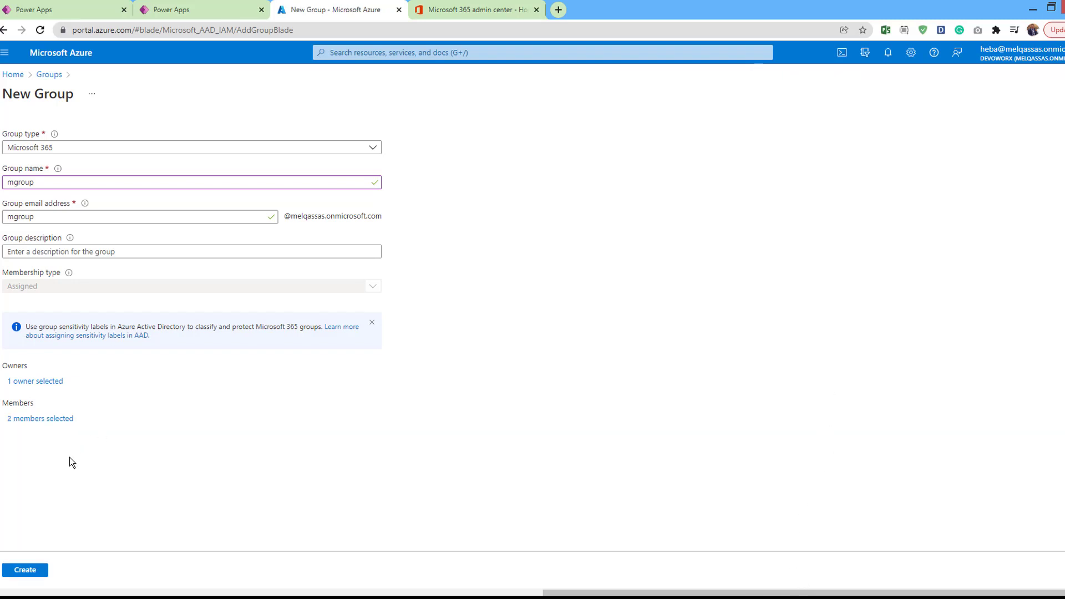
pyautogui.click(30, 573)
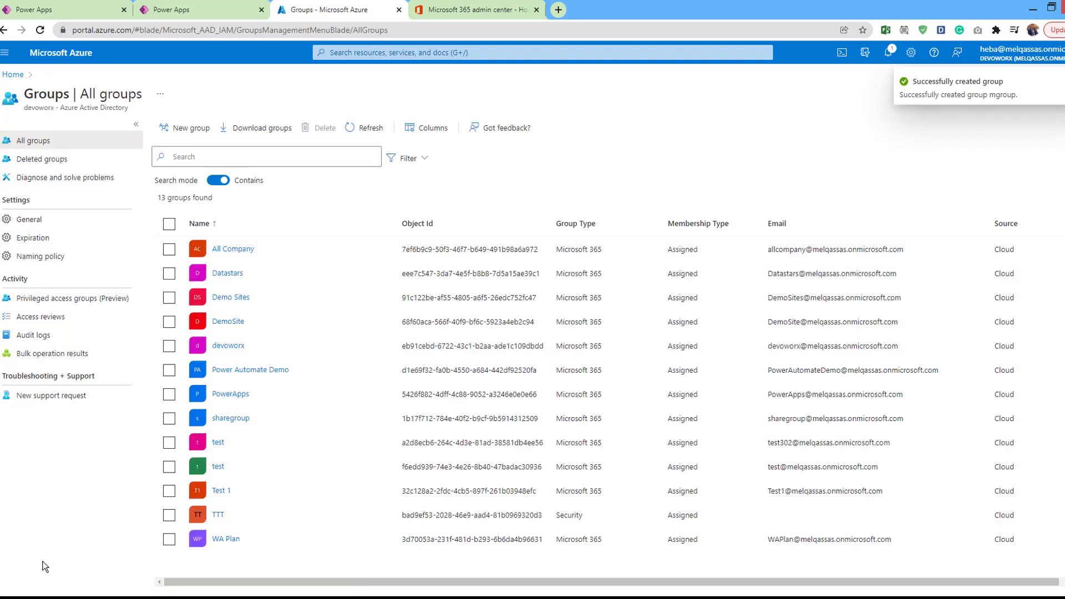
# Find mgroup in Azure's All groups as a Microsoft 365 group and select its Object Id
pyautogui.write('mgro')
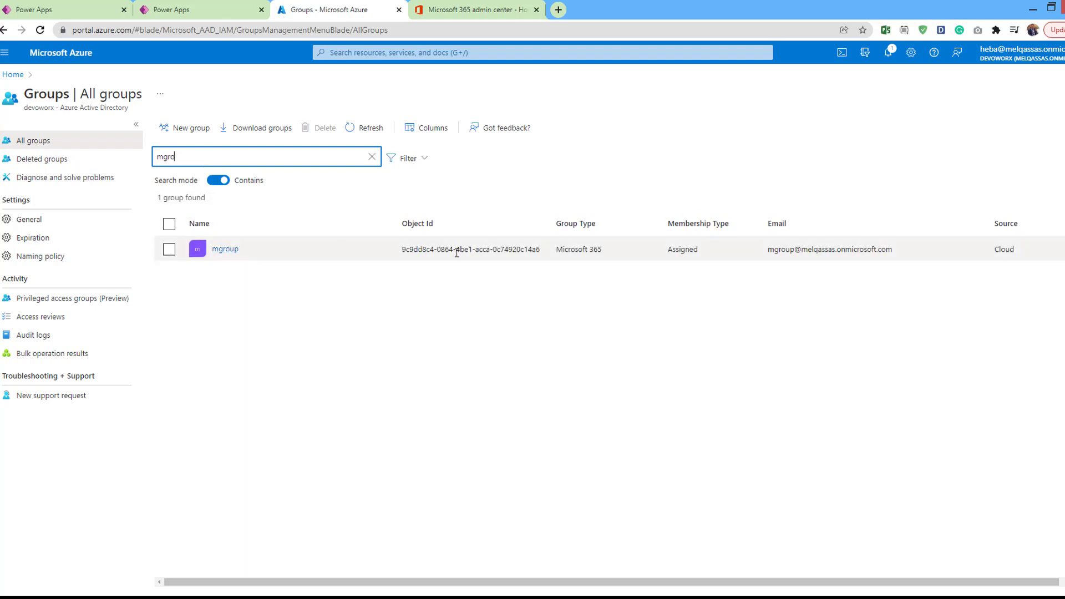
pyautogui.moveTo(553, 249); pyautogui.dragTo(604, 255)
pyautogui.doubleClick(501, 250)
pyautogui.tripleClick(502, 250)
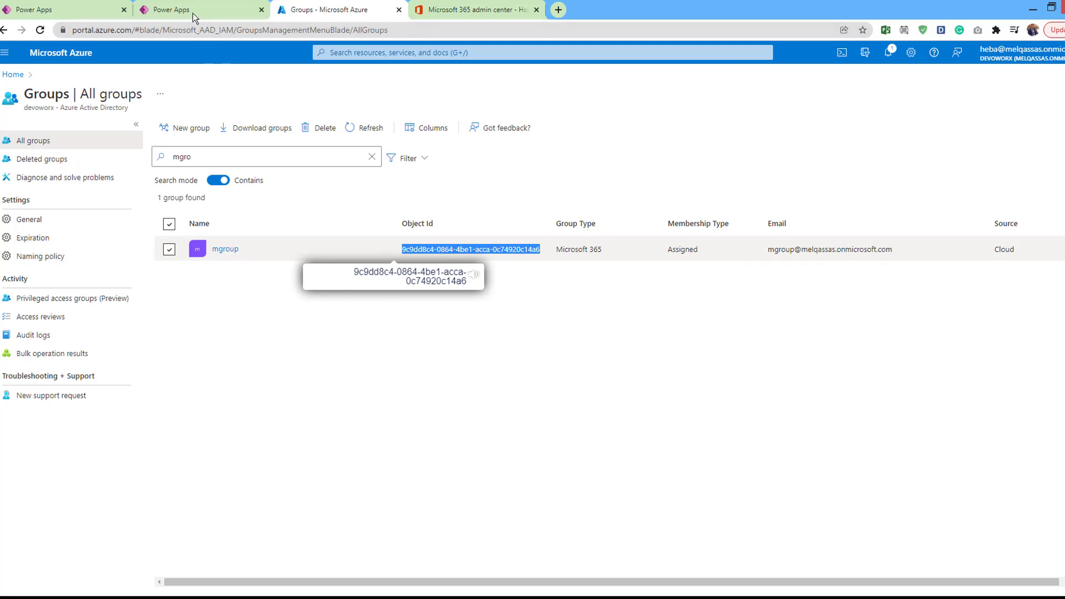
pyautogui.click(227, 14)
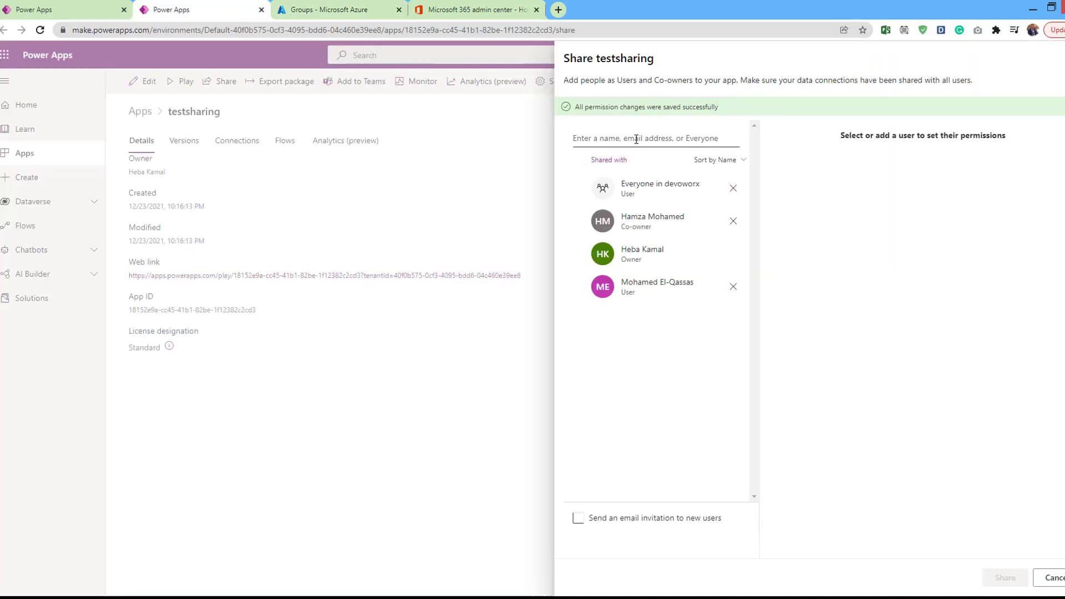
# Share the testsharing app with mgroup as a Co-owner
pyautogui.click(635, 139)
pyautogui.write('m')
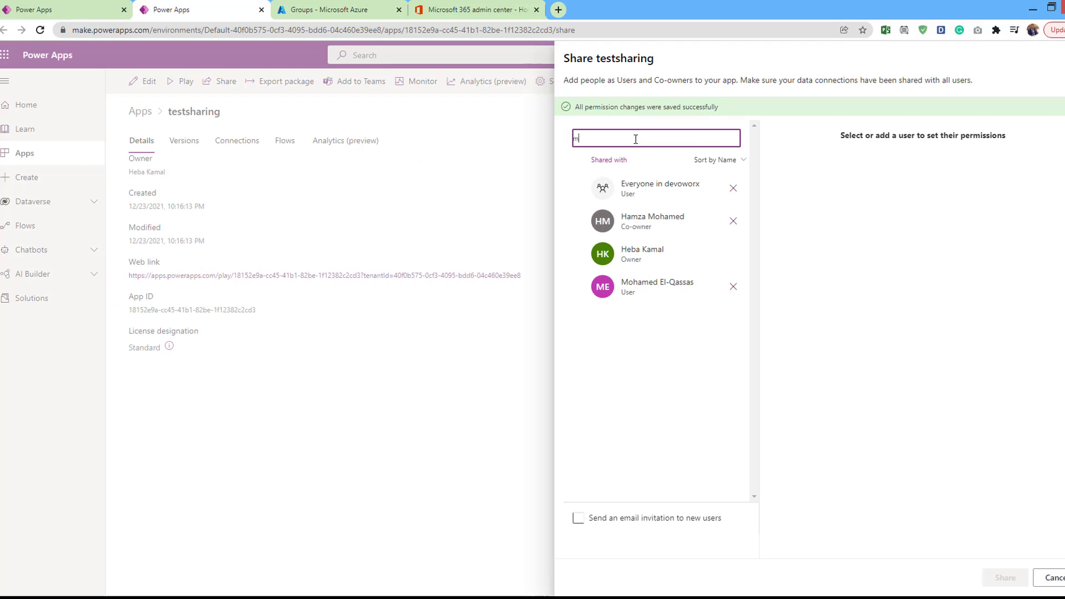
pyautogui.write('gr')
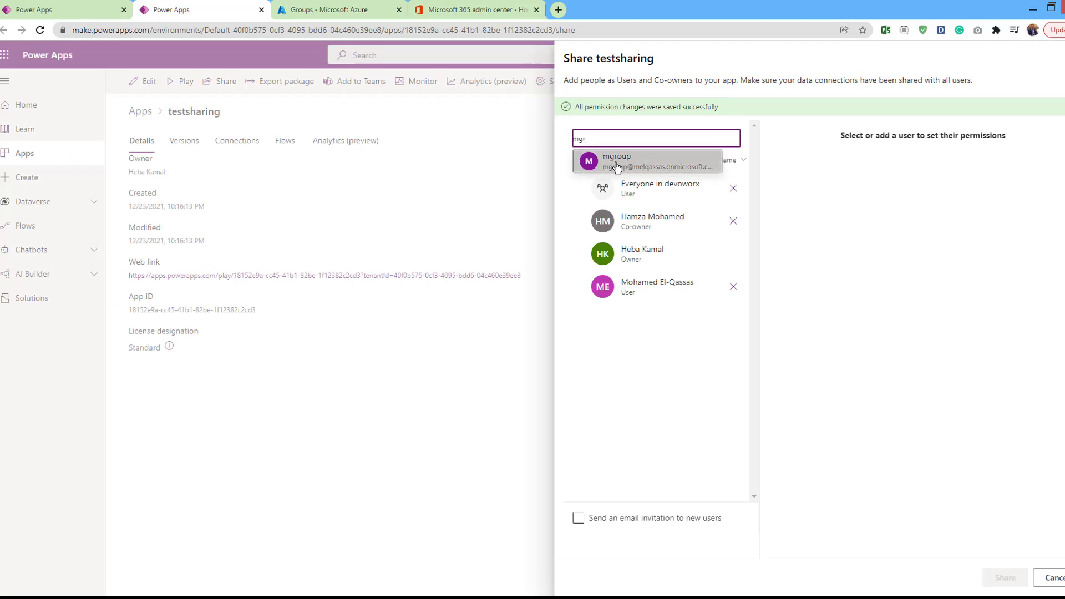
pyautogui.click(617, 166)
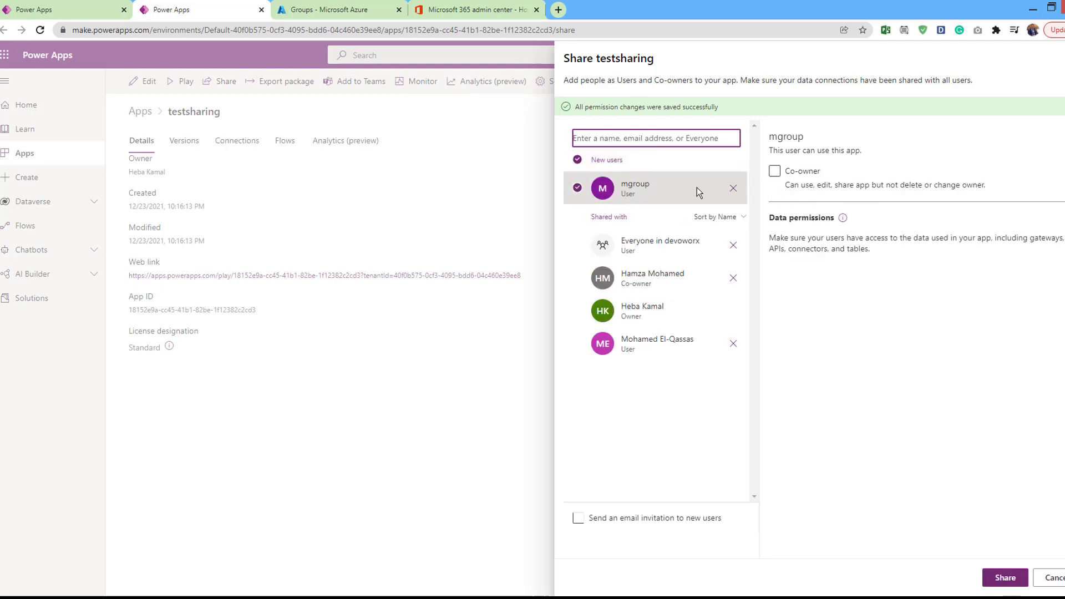
pyautogui.click(774, 173)
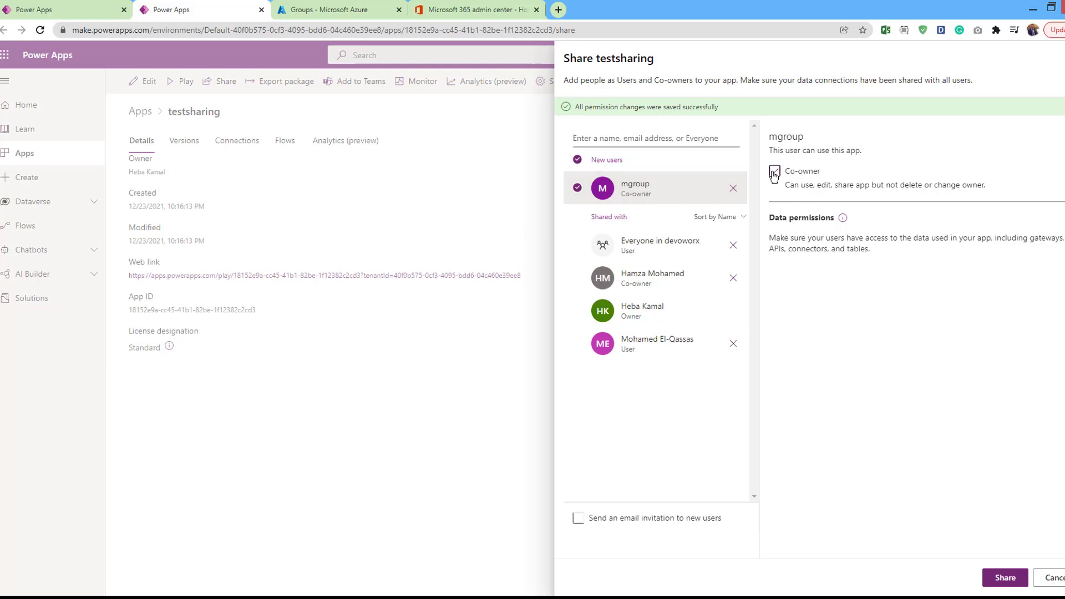
pyautogui.click(1005, 578)
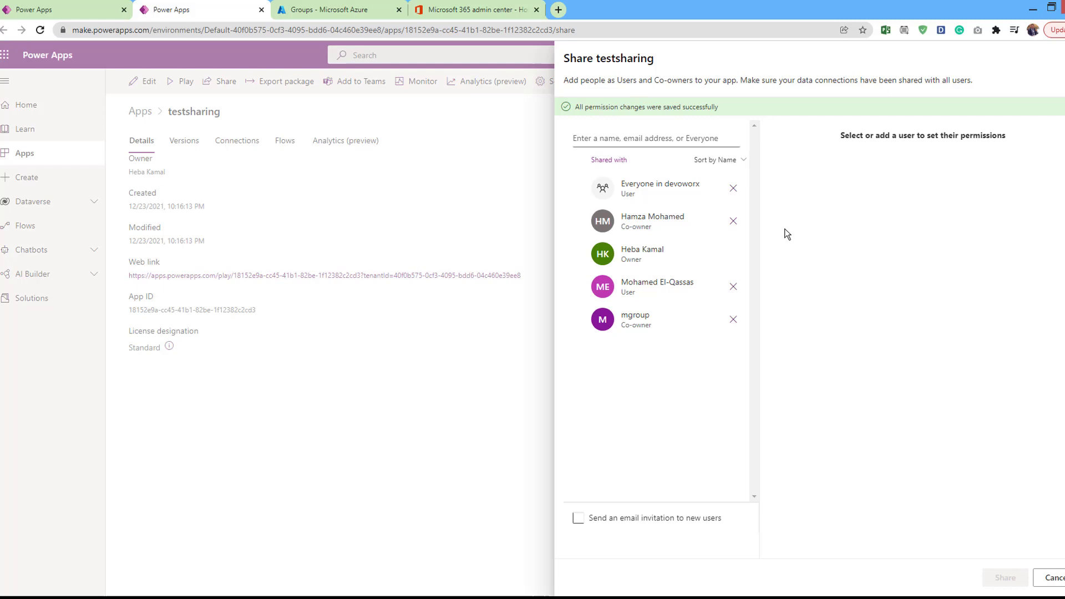
pyautogui.click(481, 12)
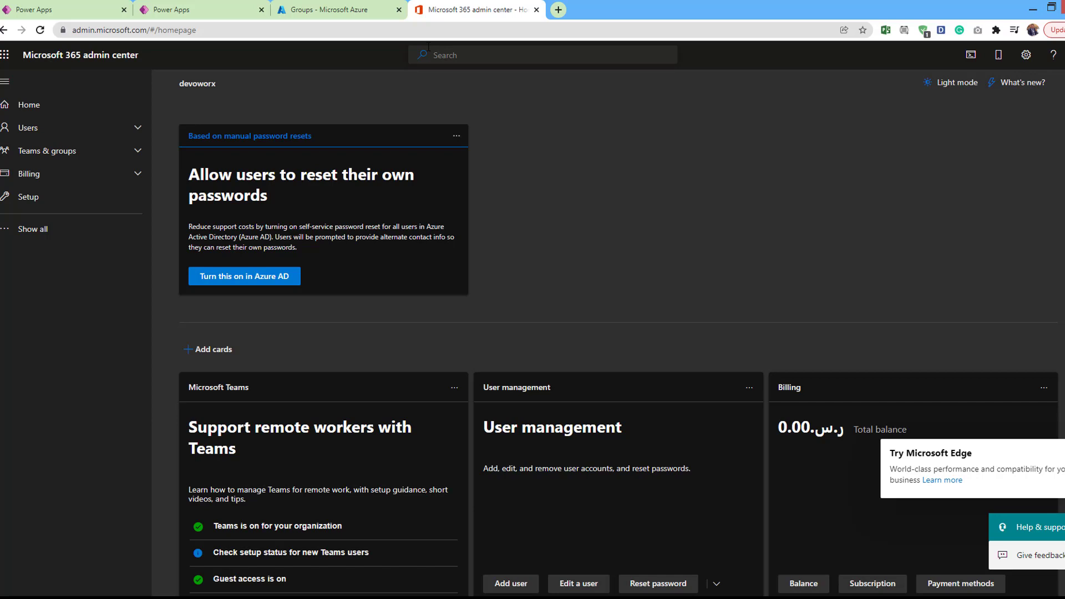
# Start the Add a group wizard with the Microsoft 365 group type
pyautogui.click(428, 48)
pyautogui.write('group')
pyautogui.click(458, 236)
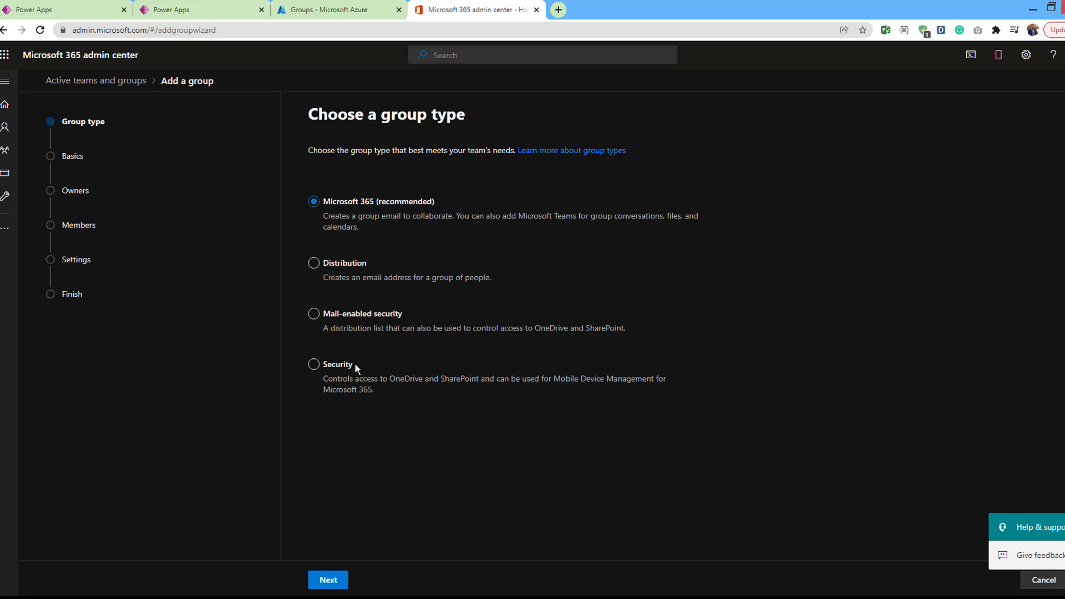
pyautogui.click(333, 321)
pyautogui.click(330, 581)
# Name the new group testmgroup and assign one user as its owner
pyautogui.click(360, 218)
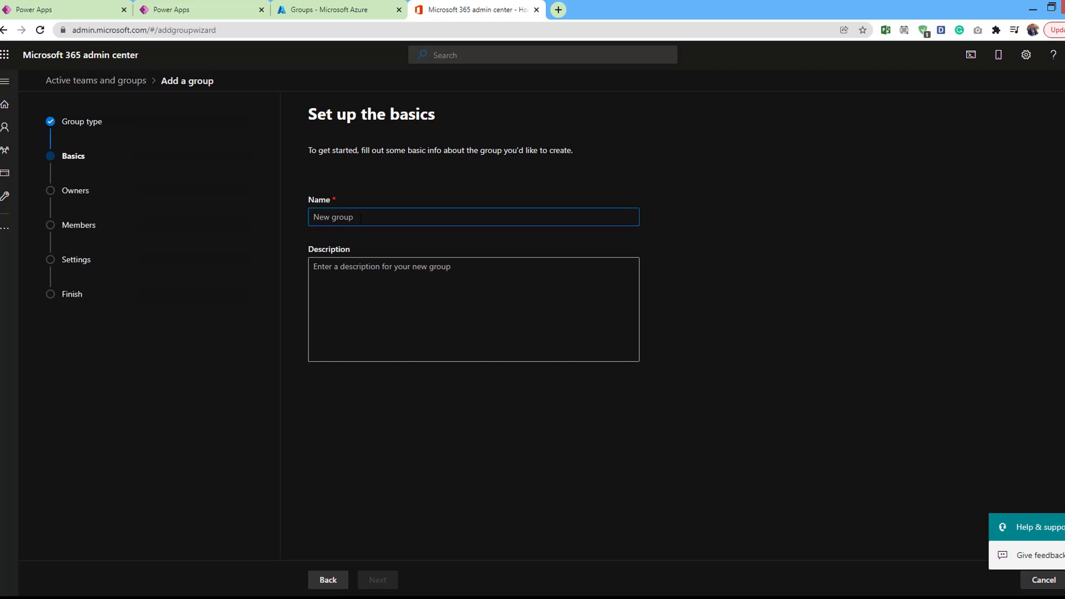
pyautogui.write('testmgroup')
pyautogui.click(386, 579)
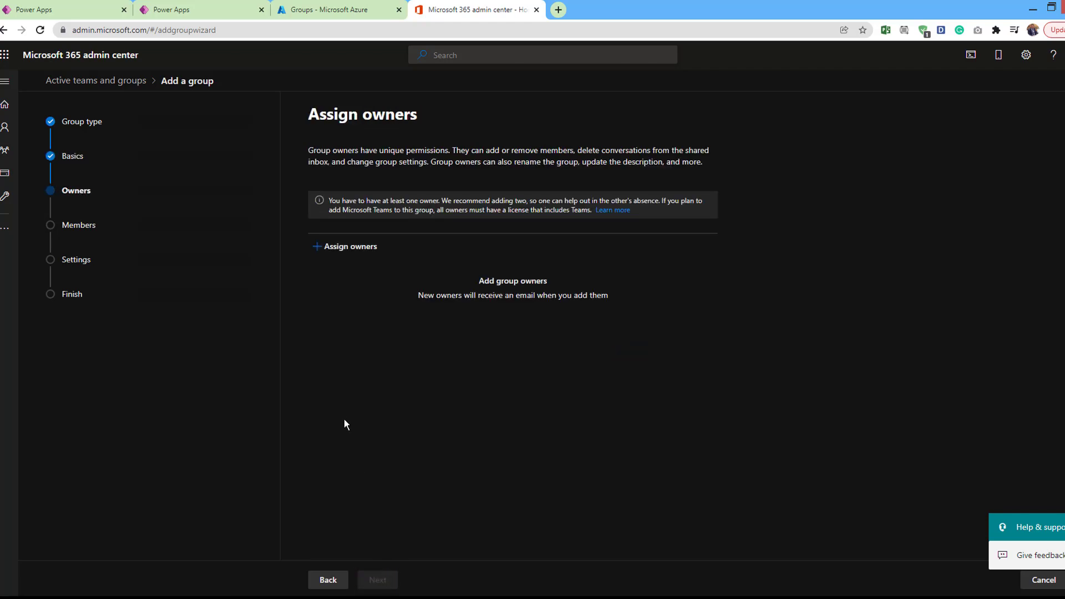
pyautogui.click(349, 248)
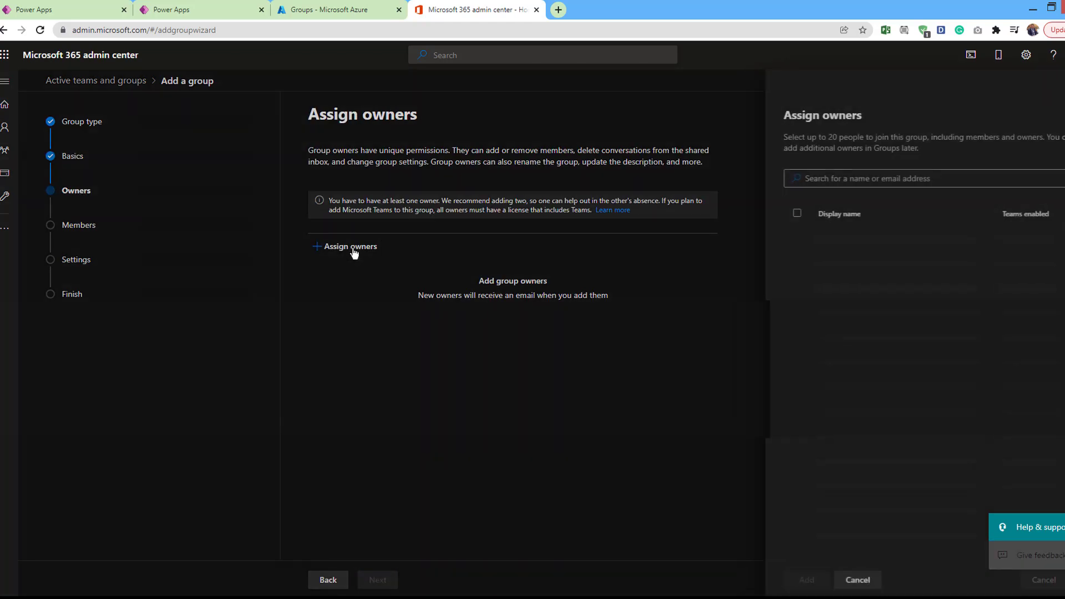
pyautogui.click(851, 243)
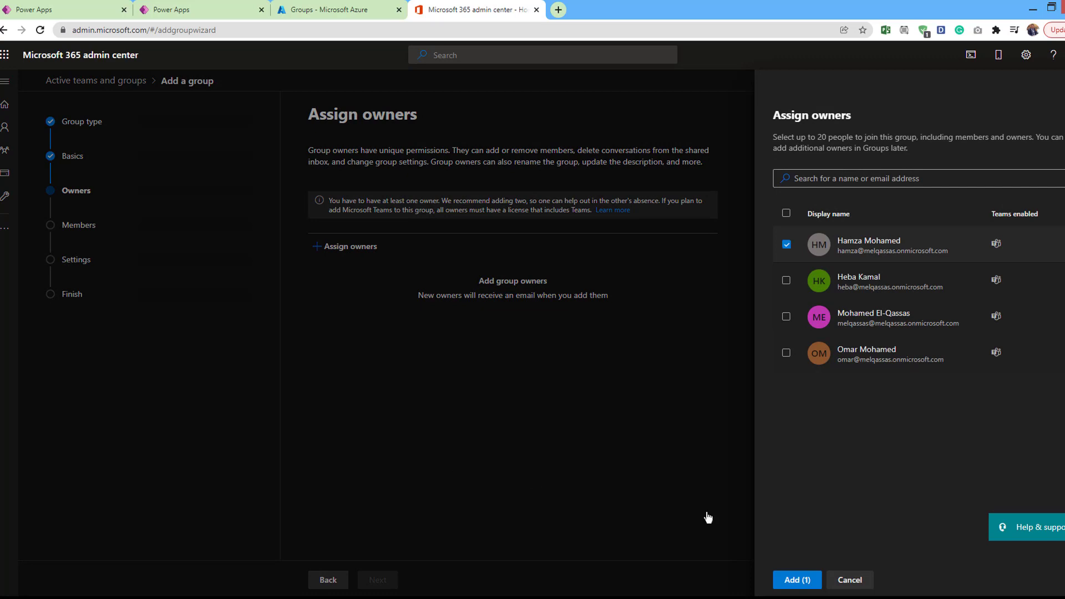
pyautogui.click(797, 580)
pyautogui.click(376, 580)
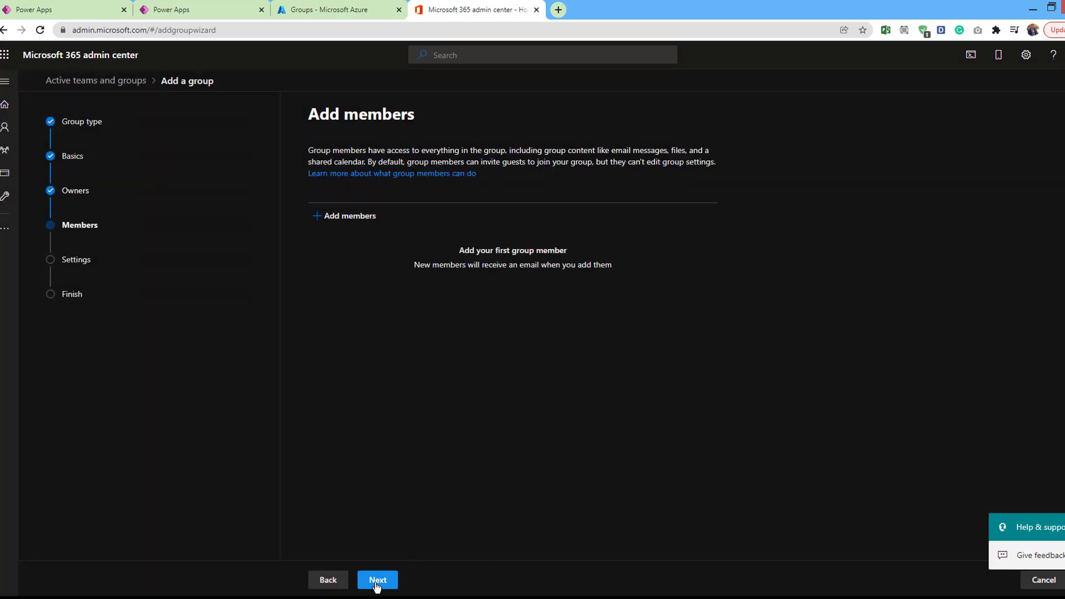
# Add three users as members of testmgroup
pyautogui.click(359, 218)
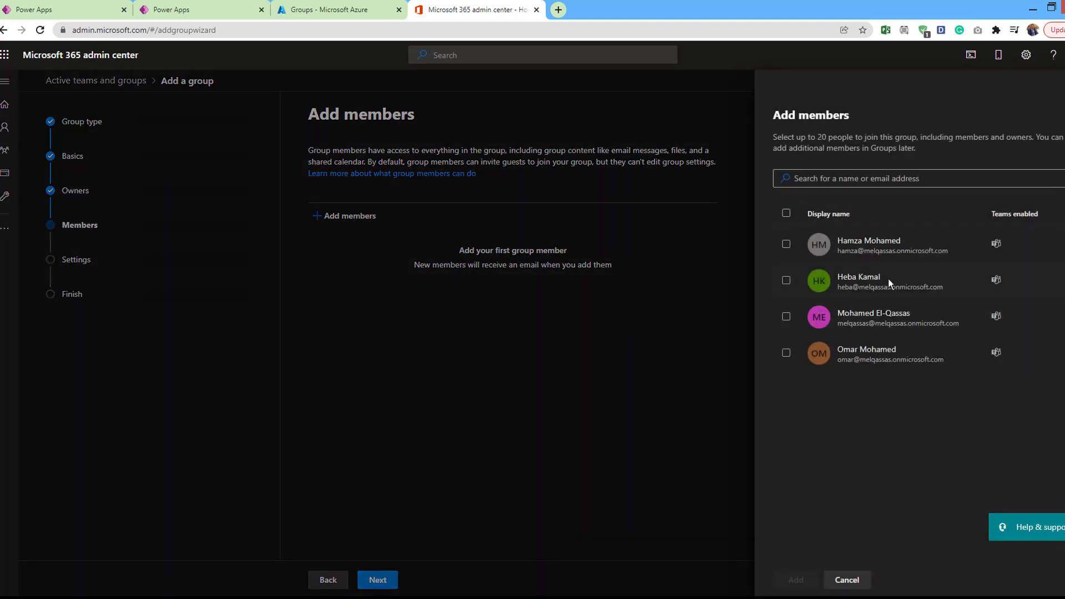
pyautogui.click(865, 280)
pyautogui.click(786, 317)
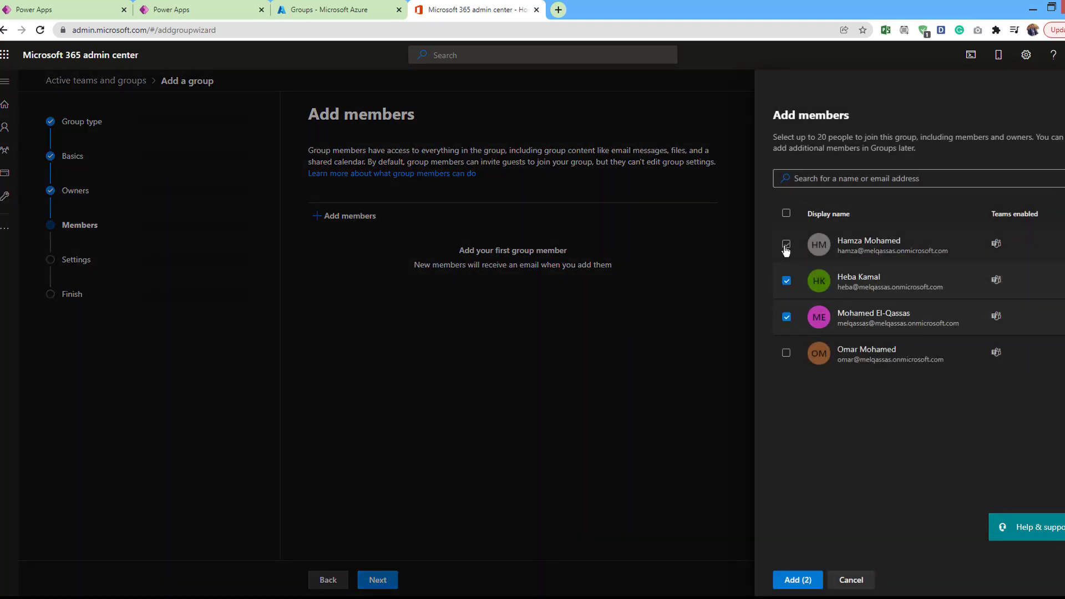
pyautogui.click(786, 244)
pyautogui.click(799, 580)
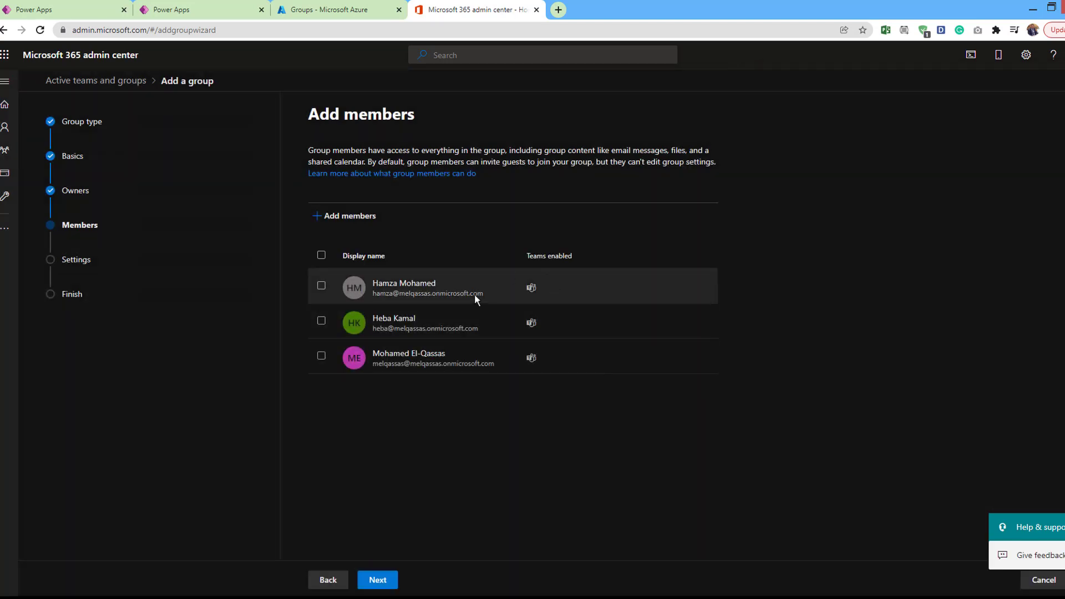
# Keep the default Public and Teams settings and create testmgroup
pyautogui.click(372, 582)
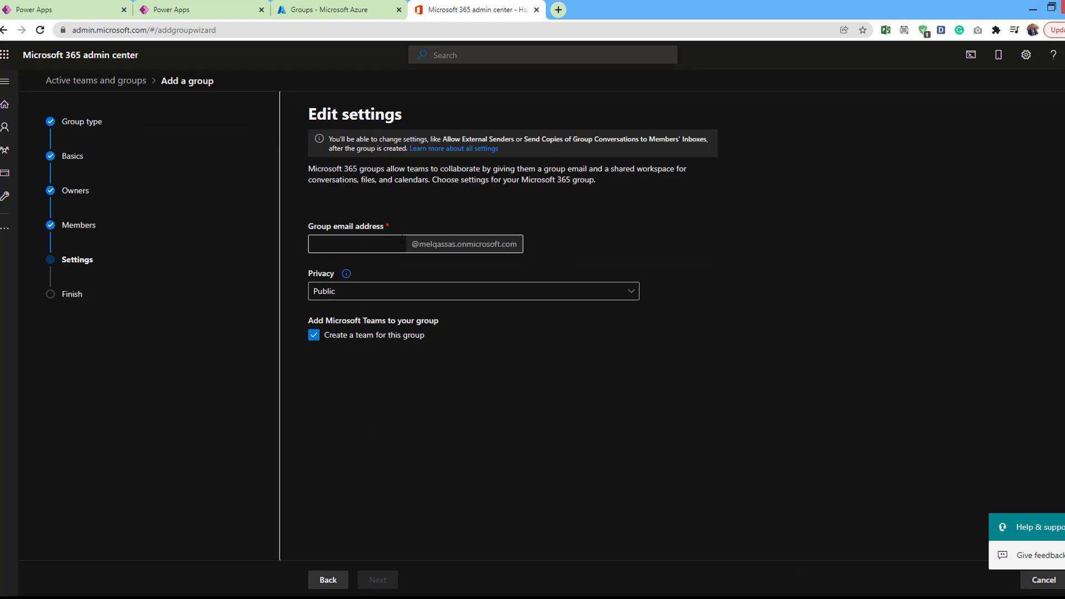
pyautogui.click(387, 579)
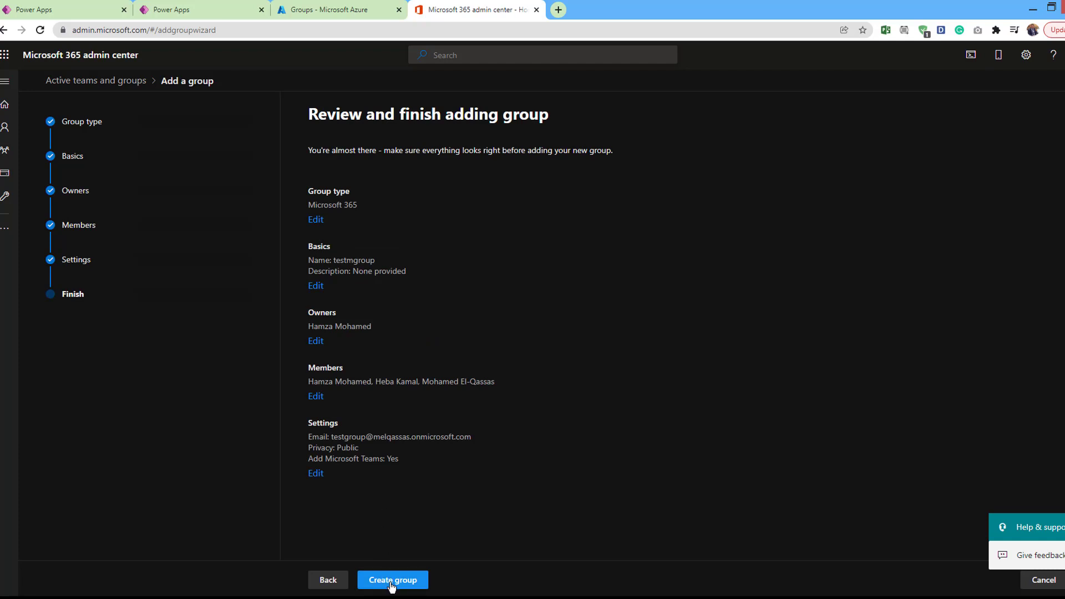
pyautogui.click(391, 582)
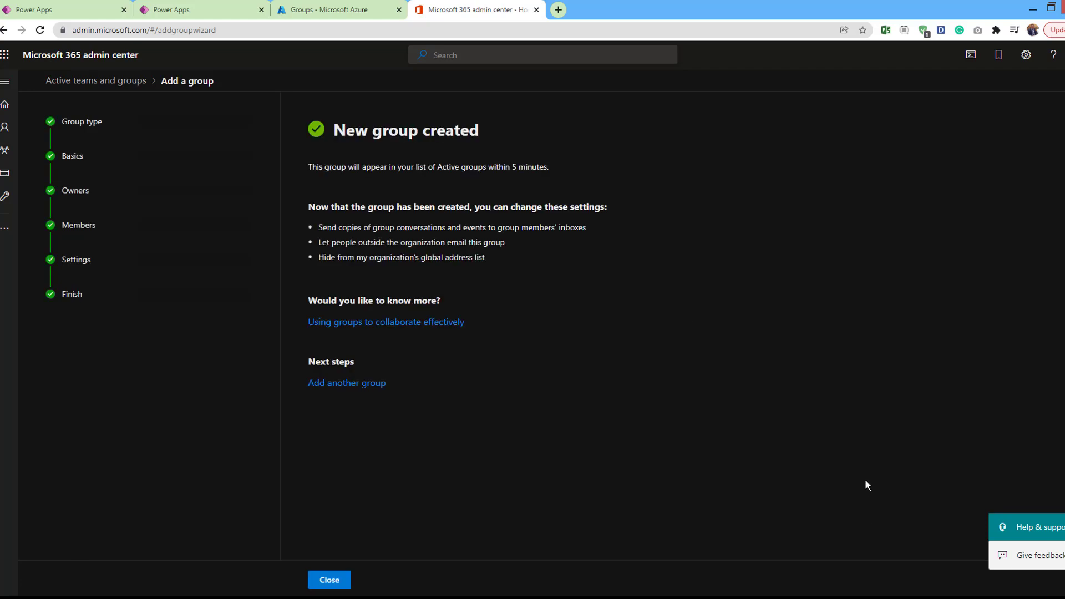
# Verify testmgroup is listed under Active teams & groups in the admin center
pyautogui.moveTo(309, 167); pyautogui.dragTo(580, 173)
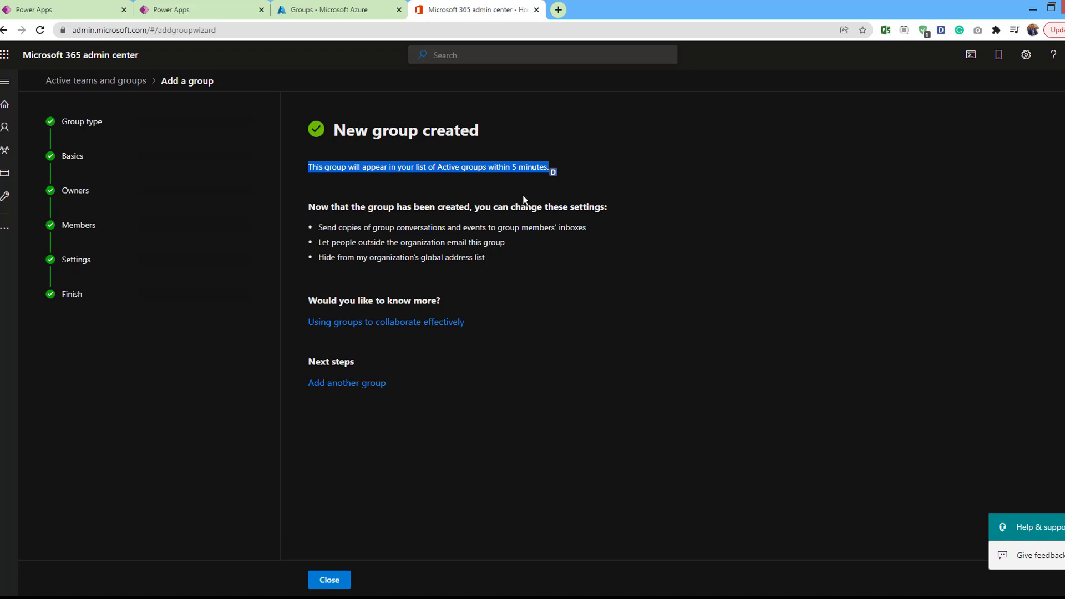
pyautogui.click(52, 55)
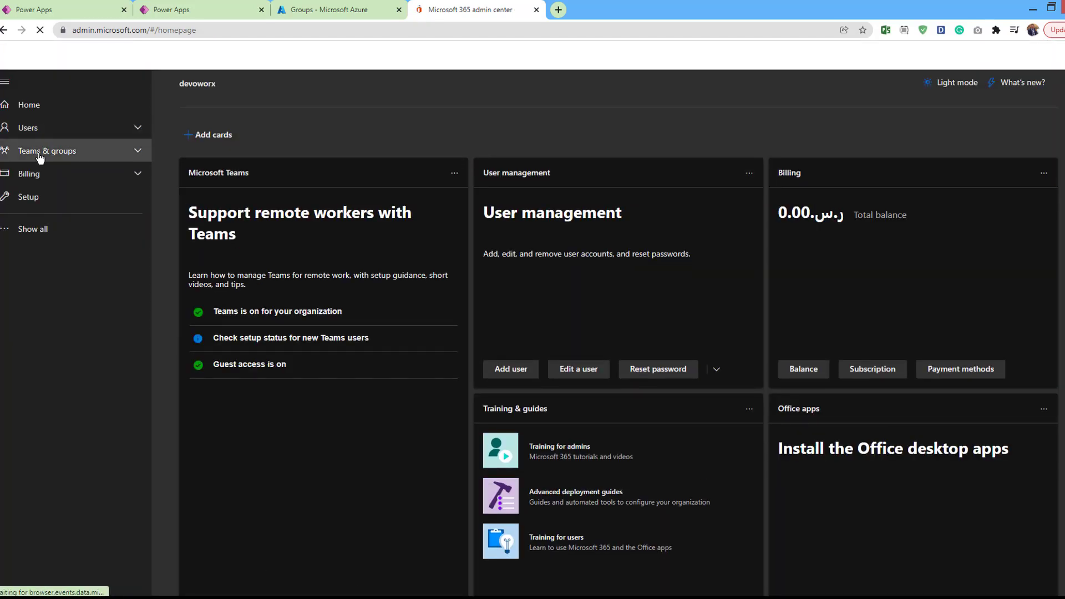
pyautogui.click(43, 152)
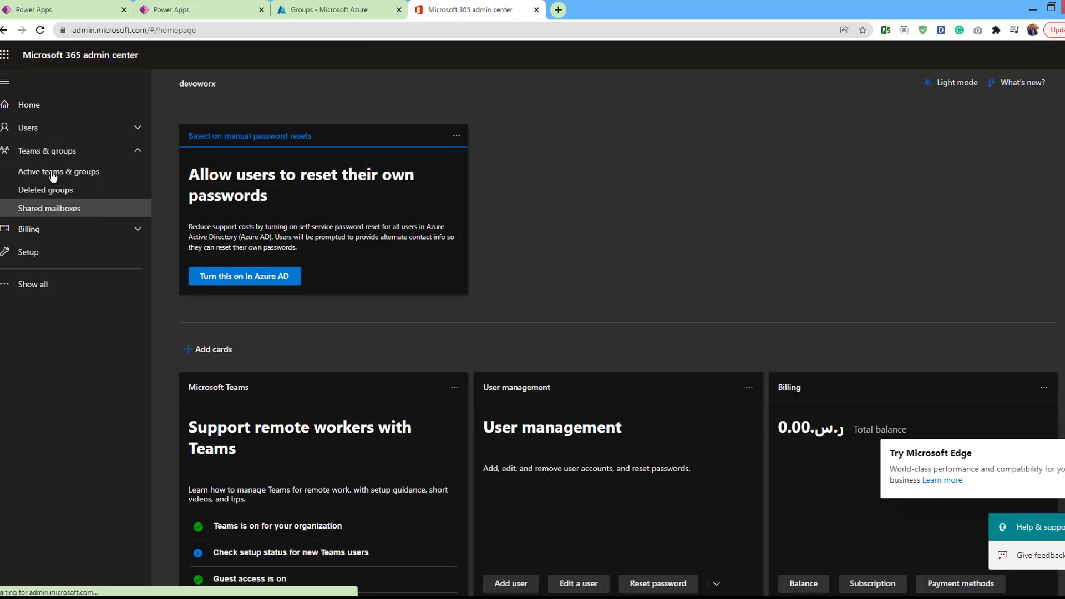
pyautogui.click(53, 172)
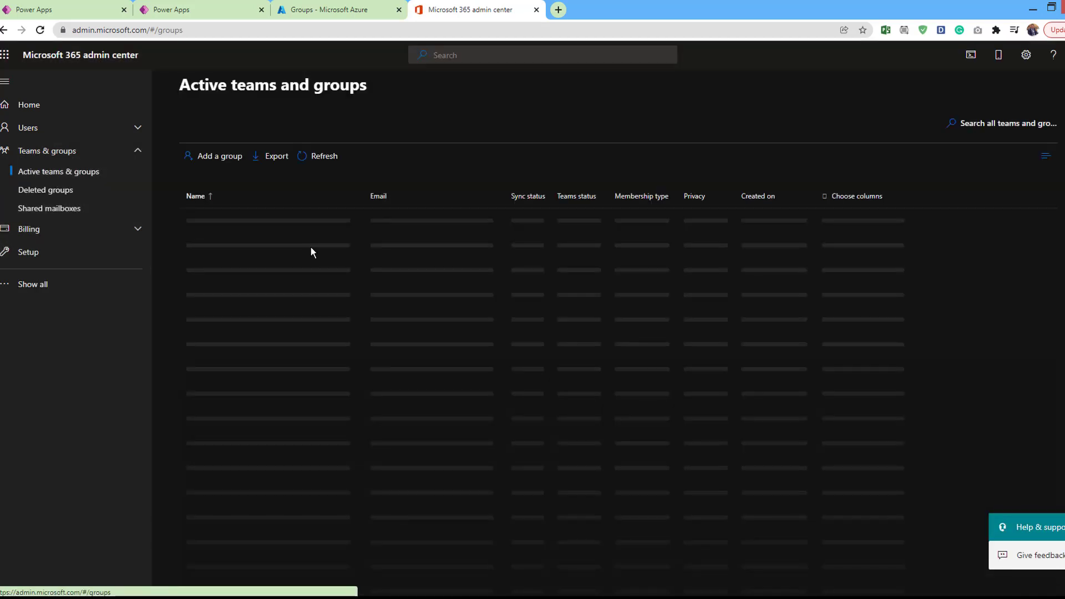
pyautogui.scroll(-3, 311, 247)
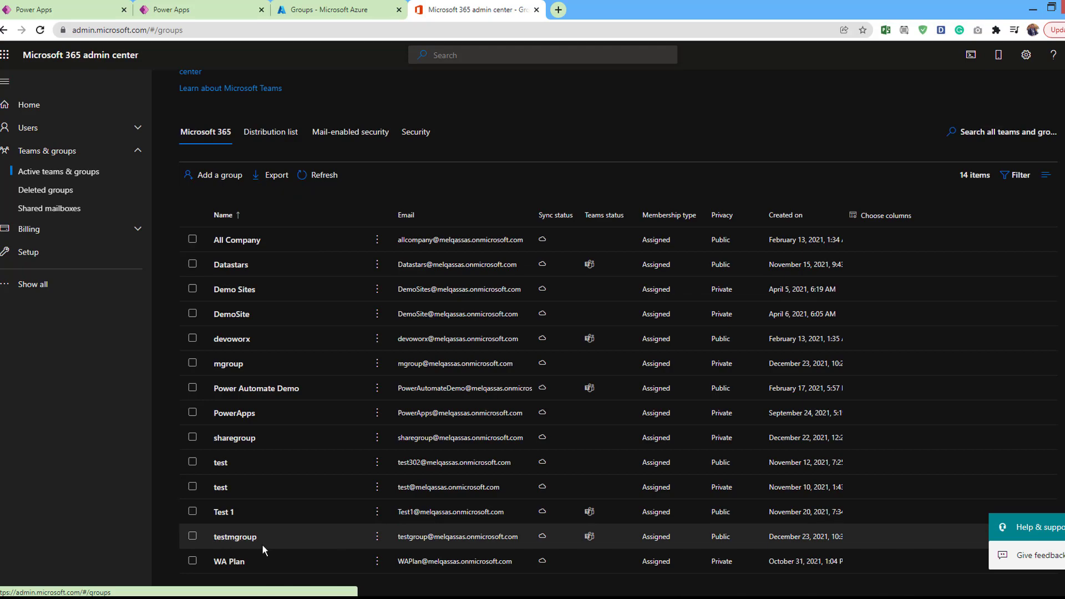
pyautogui.click(309, 11)
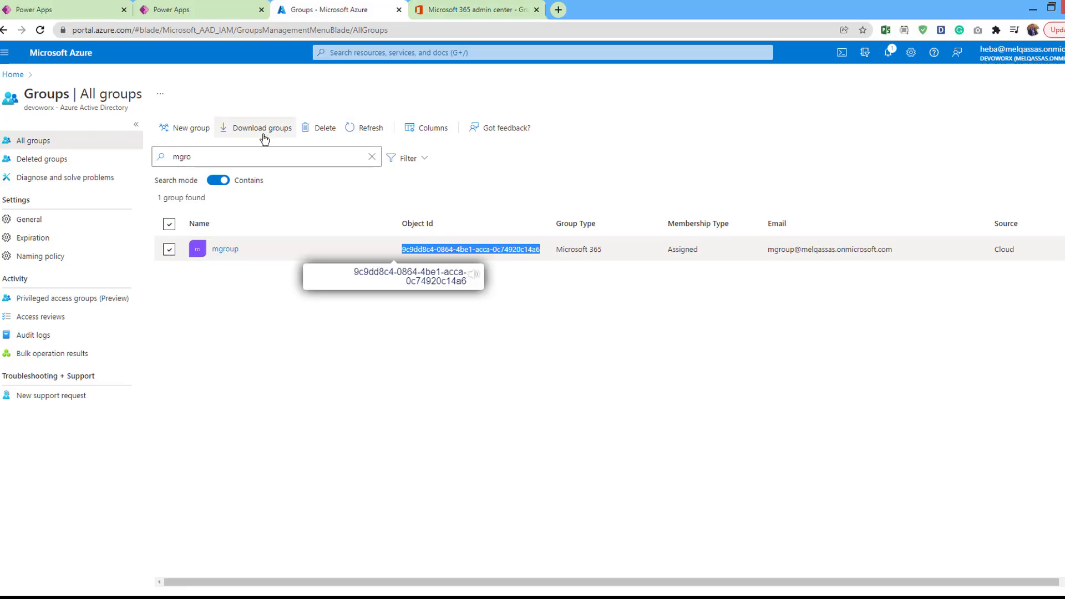
# Search Azure's All groups for 'testm' and highlight testmgroup's Object Id
pyautogui.click(226, 158)
pyautogui.hotkey('ctrl', 'a')
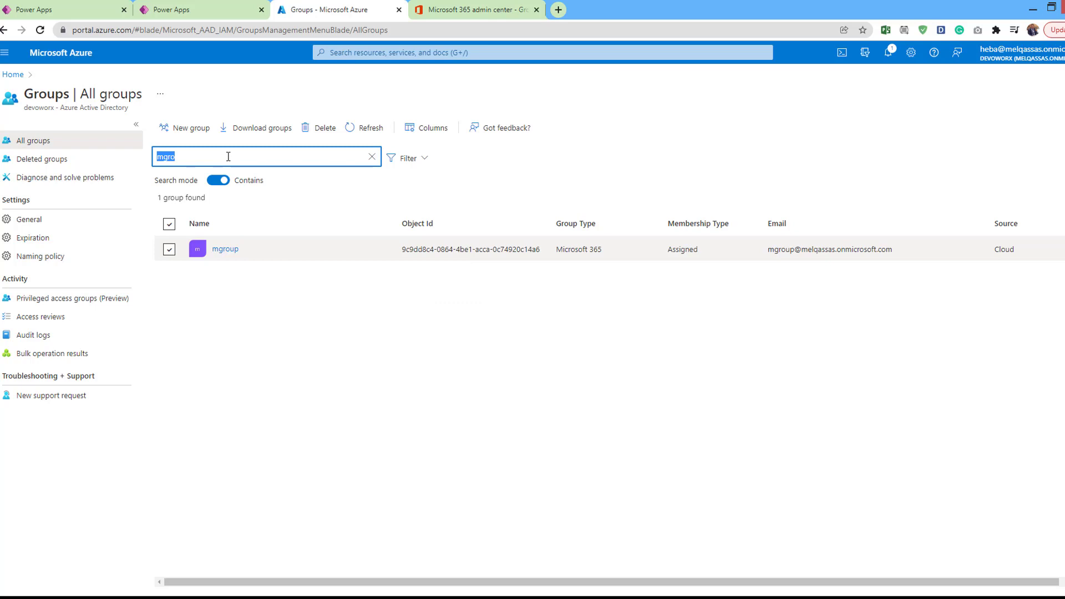
pyautogui.write('testm')
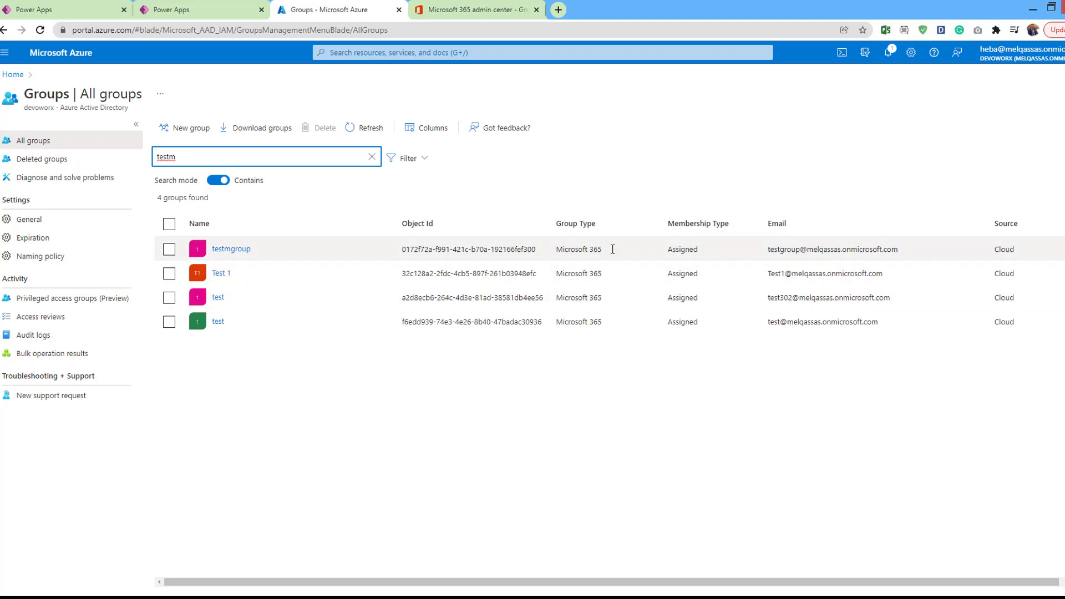
pyautogui.moveTo(605, 250); pyautogui.dragTo(399, 252)
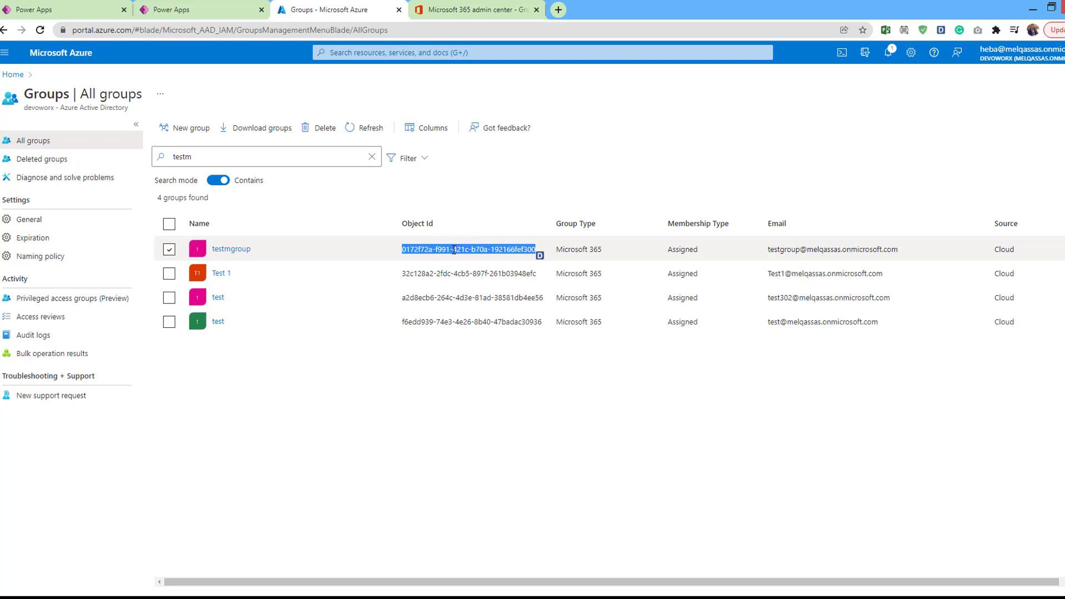
pyautogui.click(195, 17)
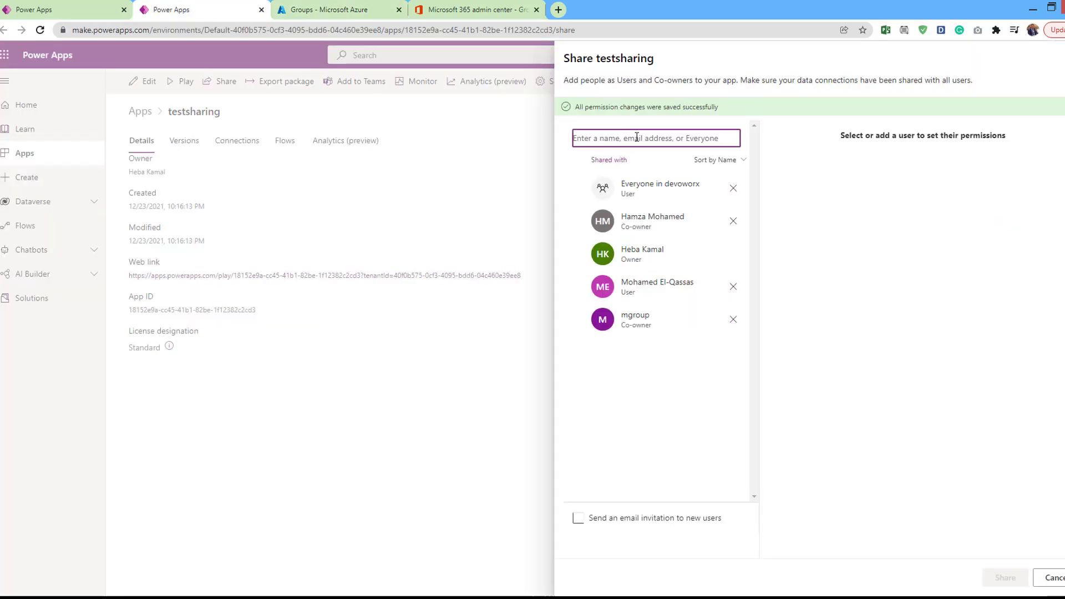
# Search the testsharing share panel for testmgroup by pasting its group email address
pyautogui.write('test')
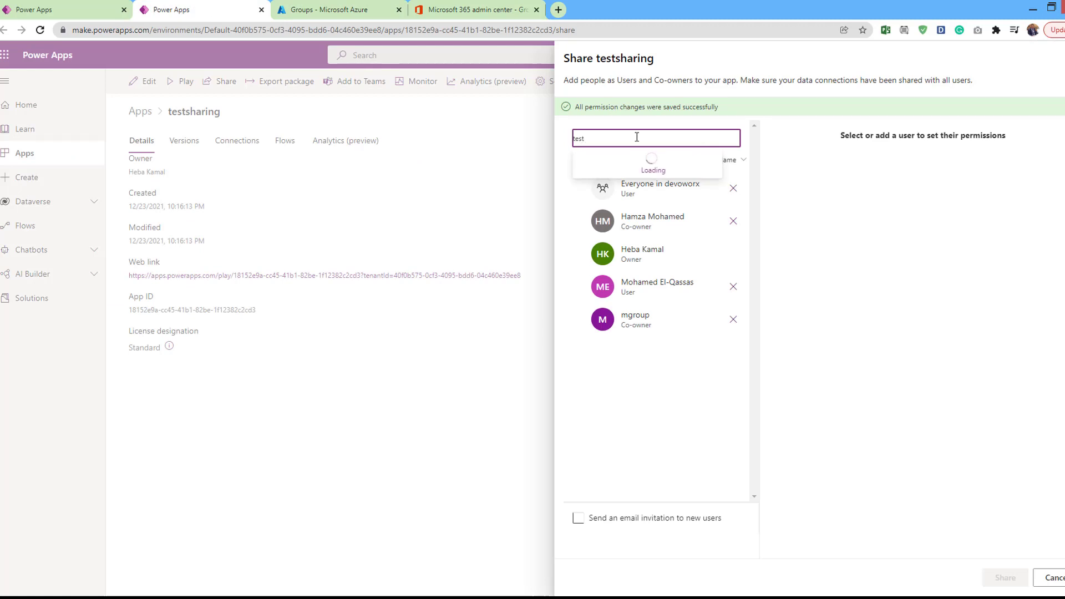
pyautogui.write('m')
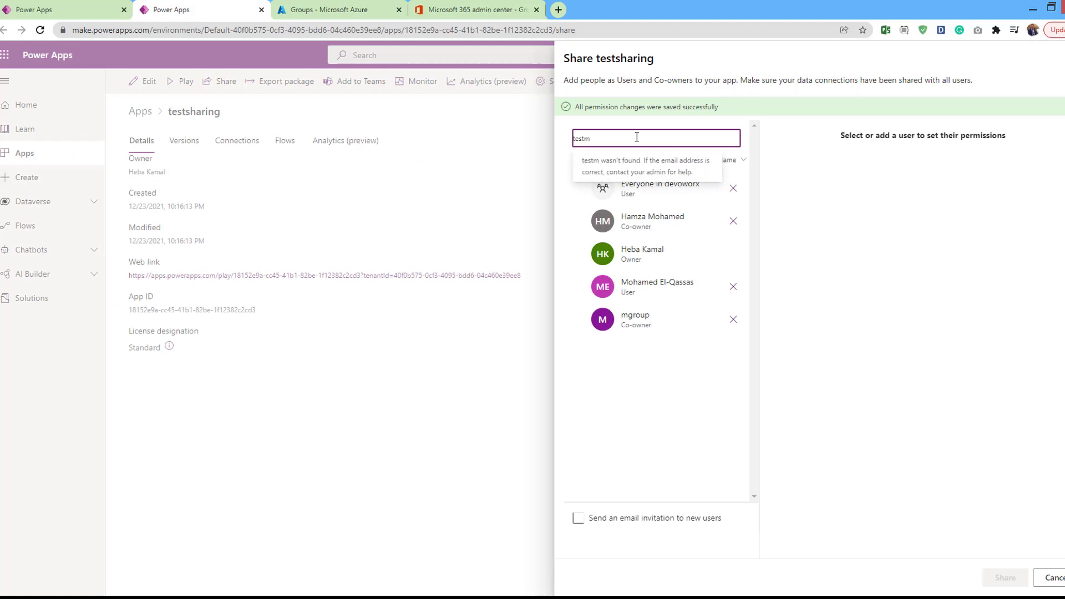
pyautogui.hotkey('ctrl', 'Tab')
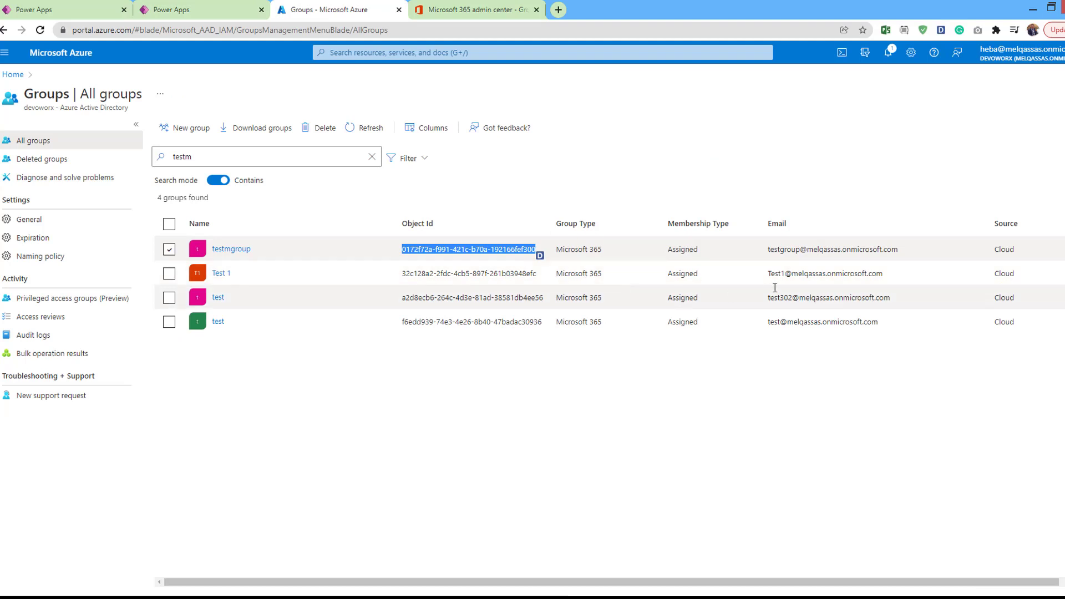
pyautogui.moveTo(900, 249); pyautogui.dragTo(773, 253)
pyautogui.hotkey('ctrl', 'c')
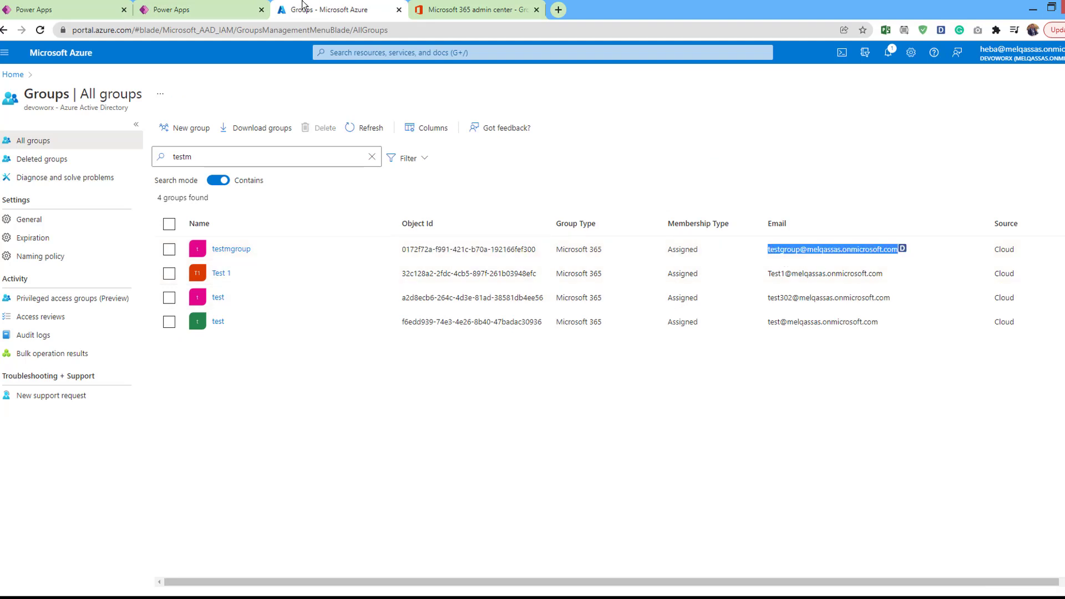
pyautogui.click(201, 14)
pyautogui.doubleClick(636, 140)
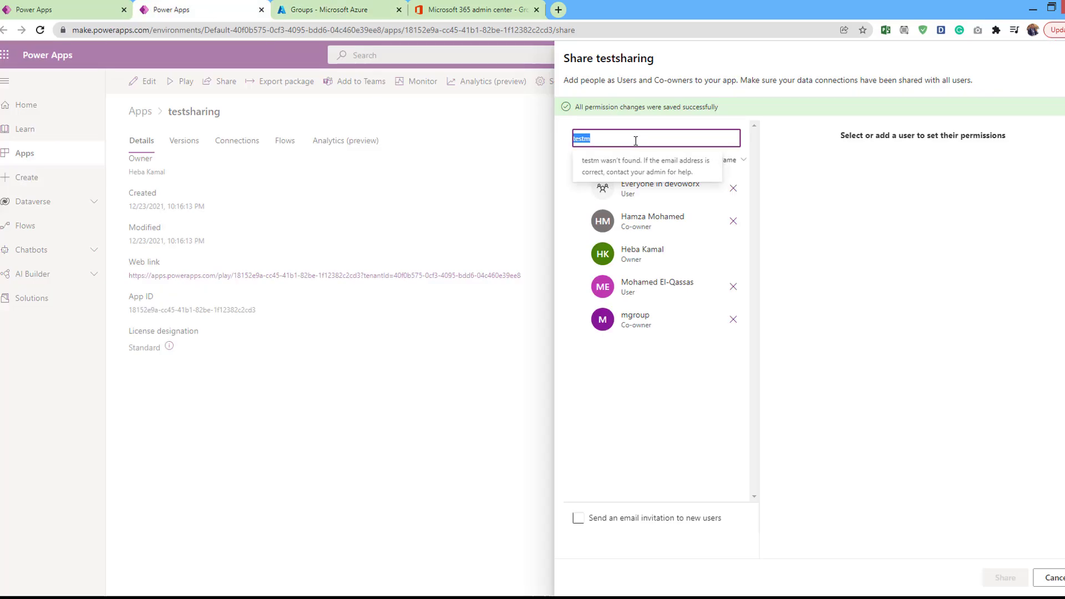
pyautogui.hotkey('ctrl', 'v')
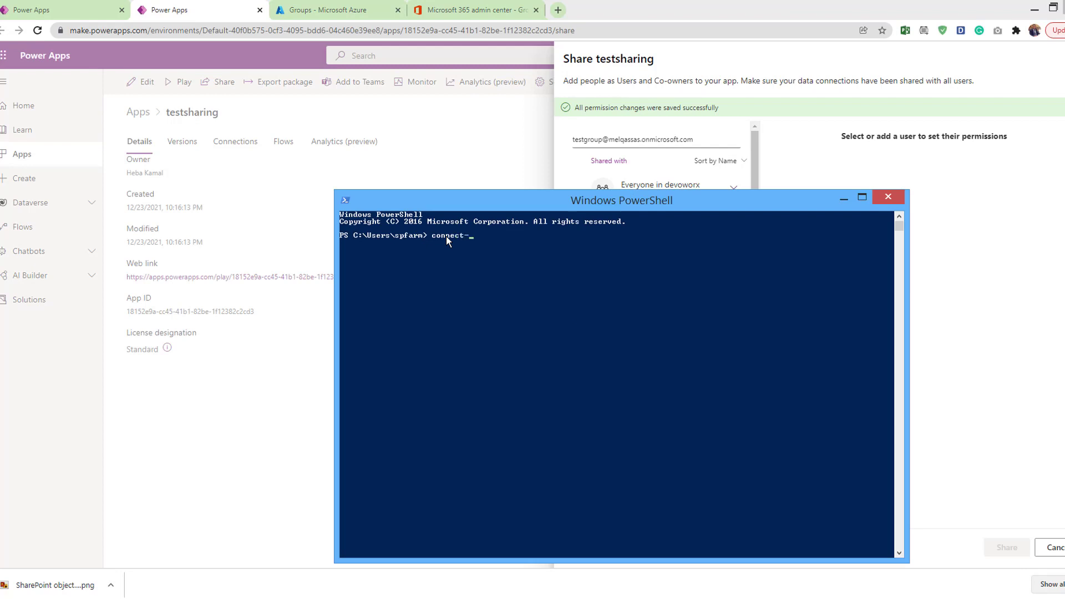
# Run Connect-AzureAD in PowerShell and sign in to Azure AD
pyautogui.write('zuread')
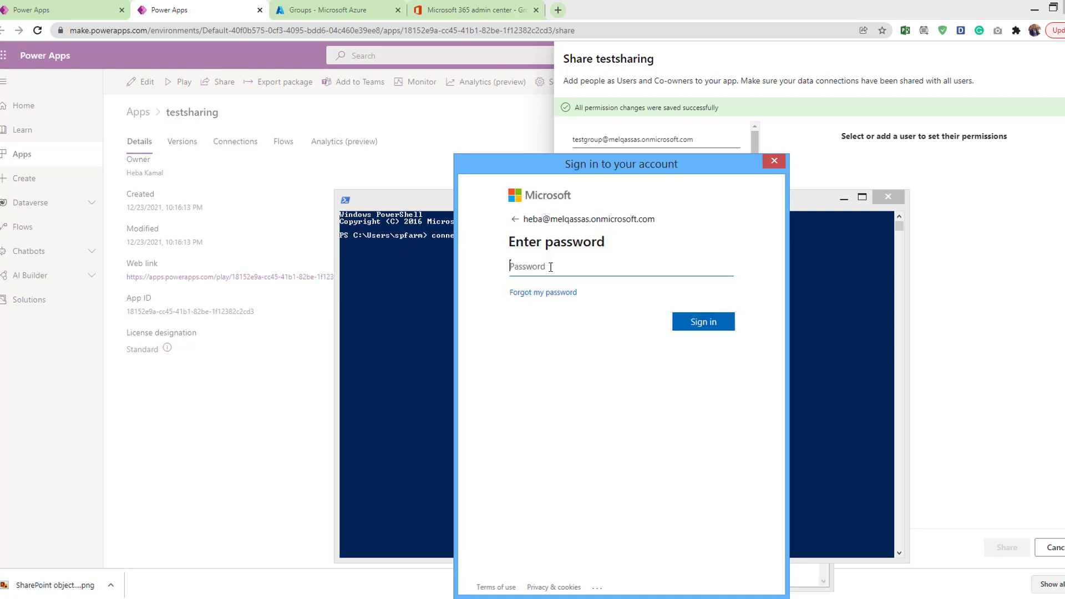
pyautogui.write('***')
pyautogui.press('Return')
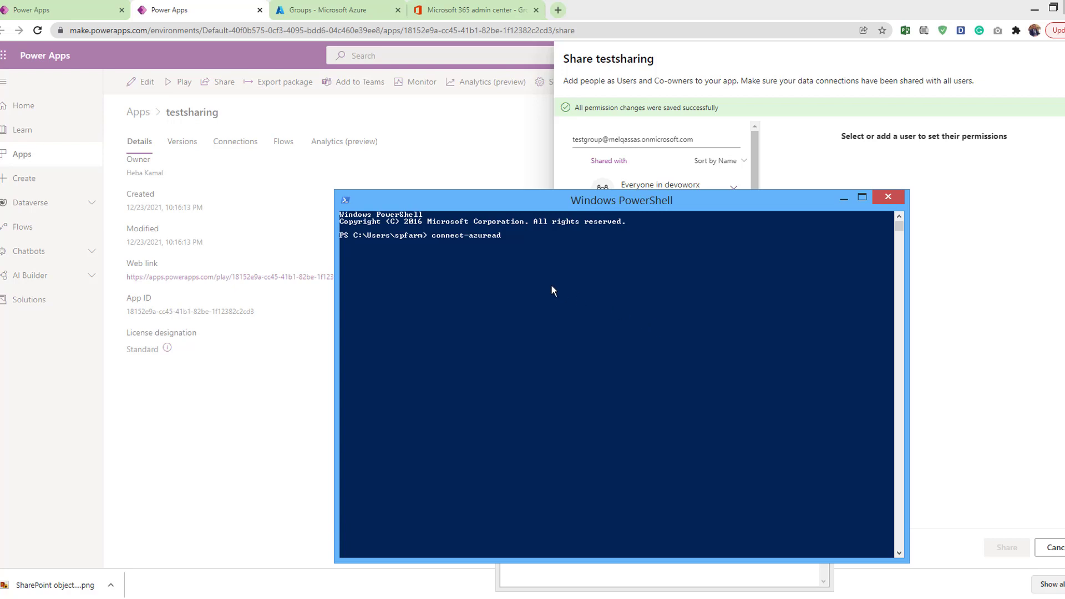
# Run Get-AzureADGroup on testmgroup's Object Id, showing SecurityEnabled : False
pyautogui.click(356, 10)
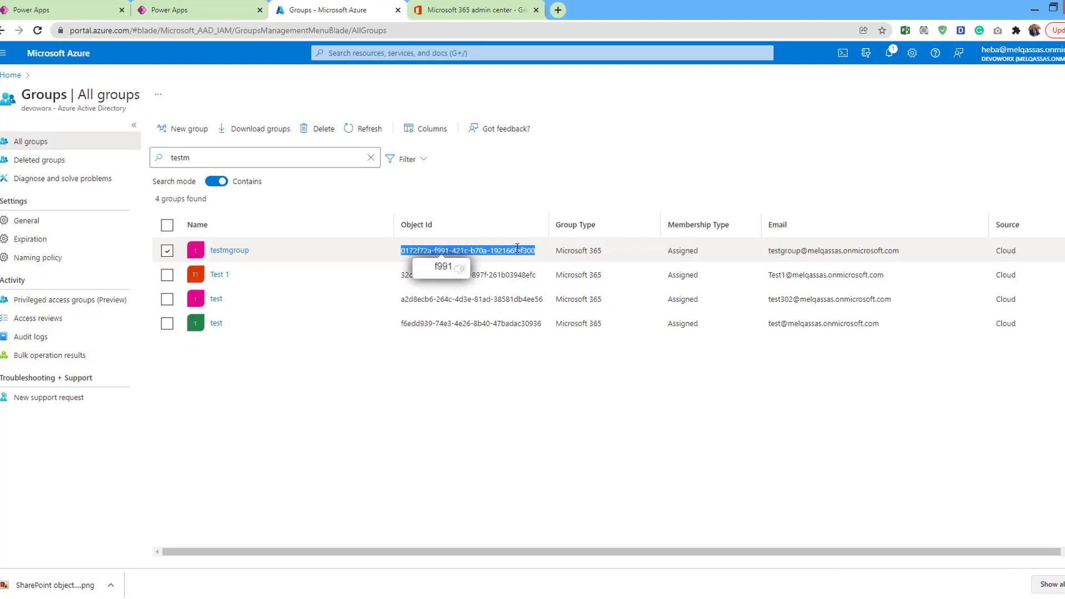
pyautogui.click(401, 251)
pyautogui.moveTo(400, 251); pyautogui.dragTo(541, 253)
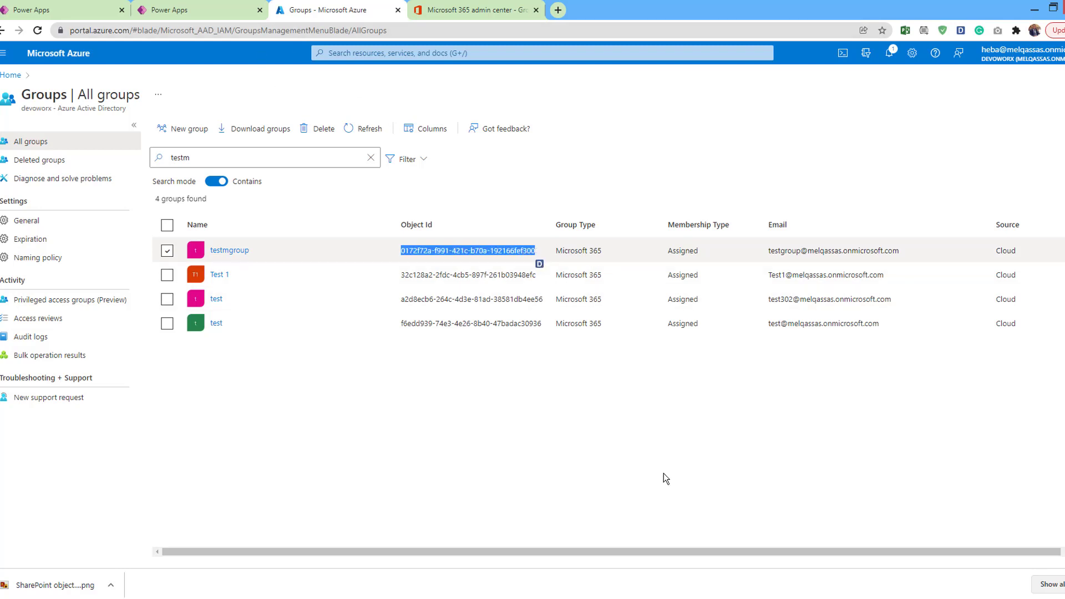
pyautogui.hotkey('alt', 'Tab')
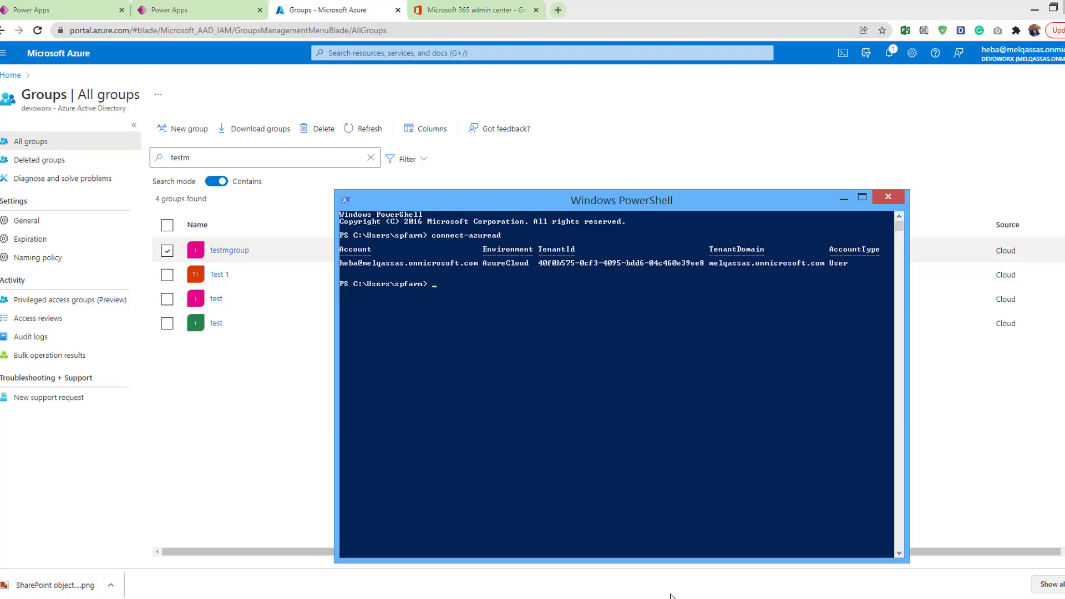
pyautogui.rightClick(438, 286)
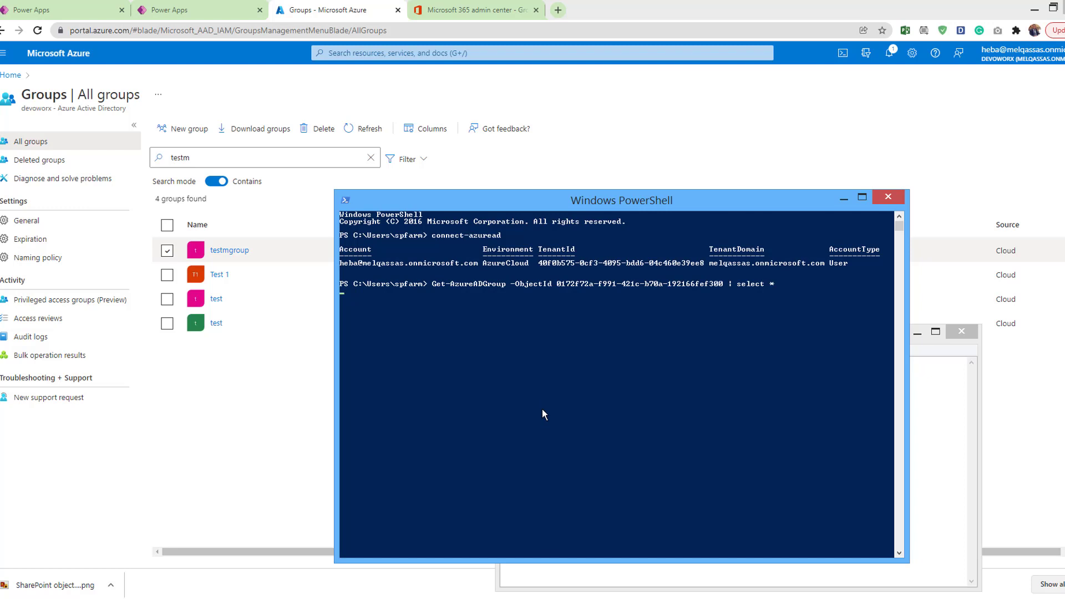
pyautogui.moveTo(505, 404); pyautogui.dragTo(344, 405)
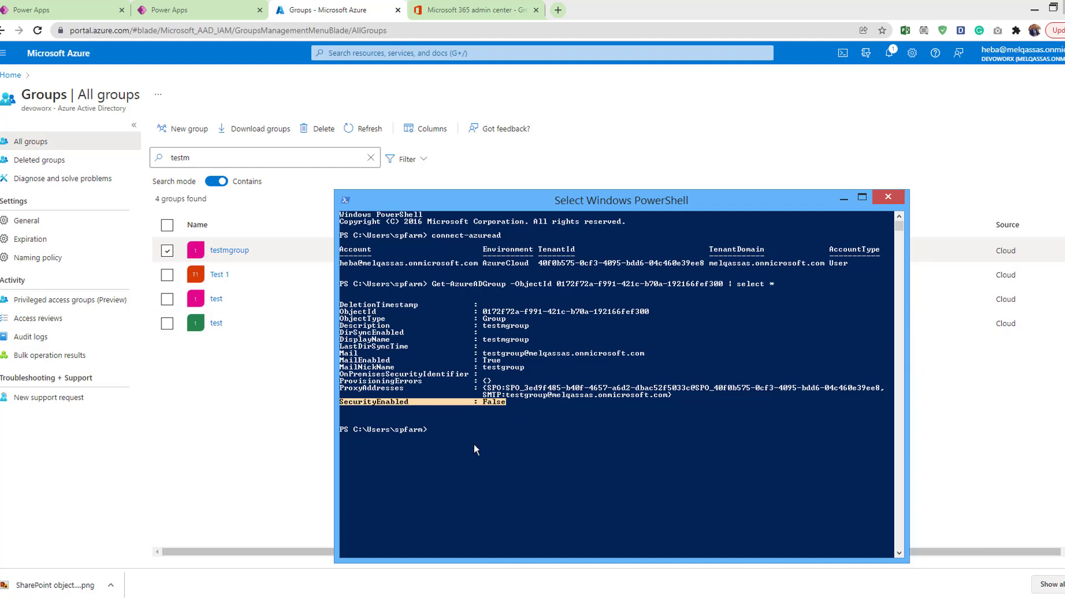
pyautogui.click(427, 452)
# Run Set-AzureADGroup -SecurityEnabled $True and confirm SecurityEnabled now reads True
pyautogui.rightClick(434, 435)
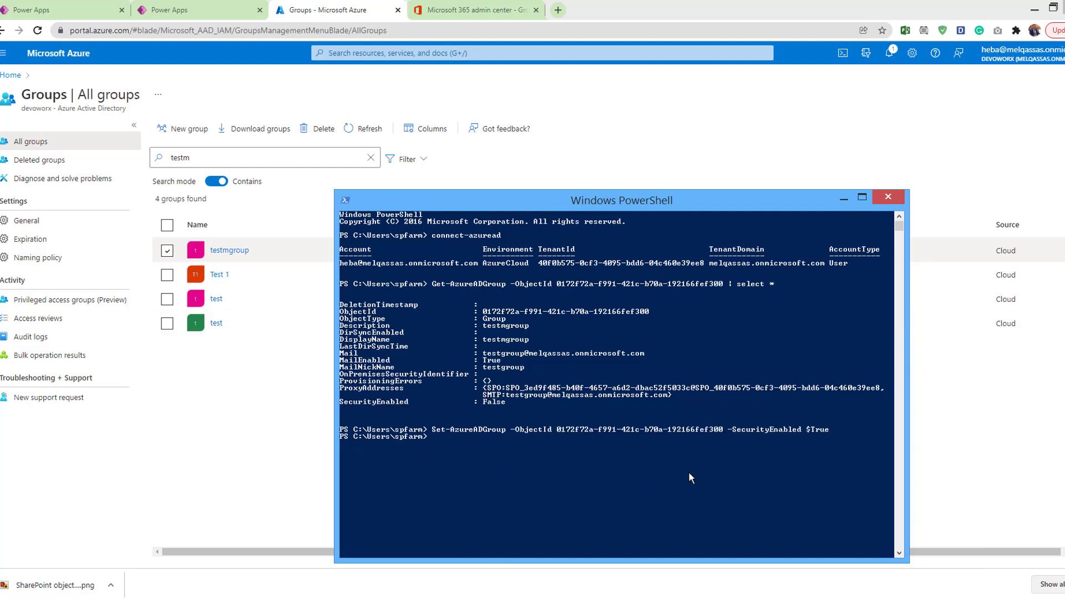
pyautogui.moveTo(829, 431); pyautogui.dragTo(450, 431)
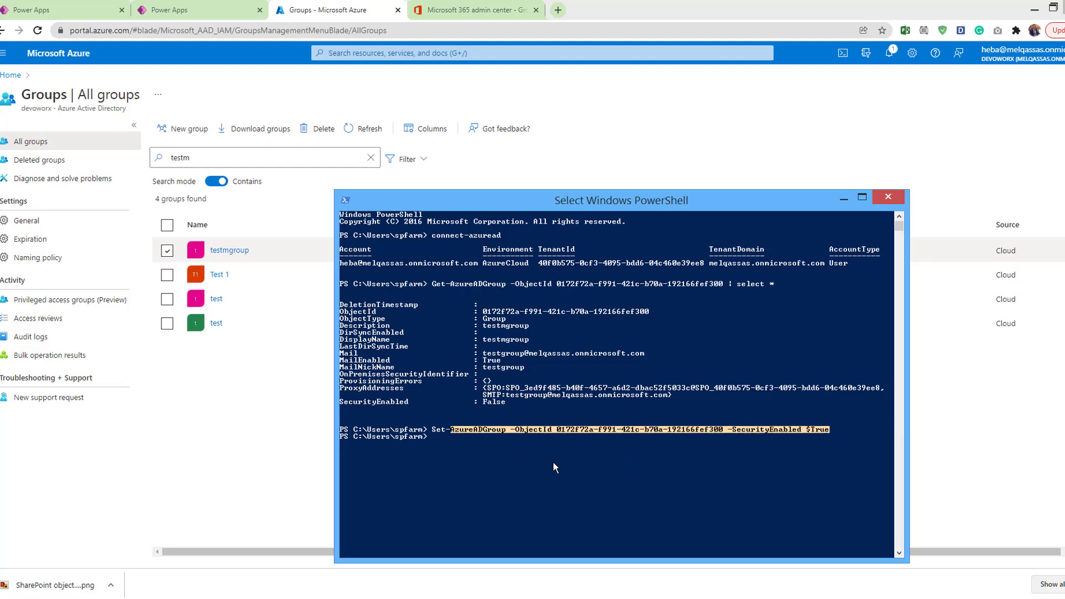
pyautogui.click(508, 443)
pyautogui.press('Escape')
pyautogui.press('Up')
pyautogui.press('Up')
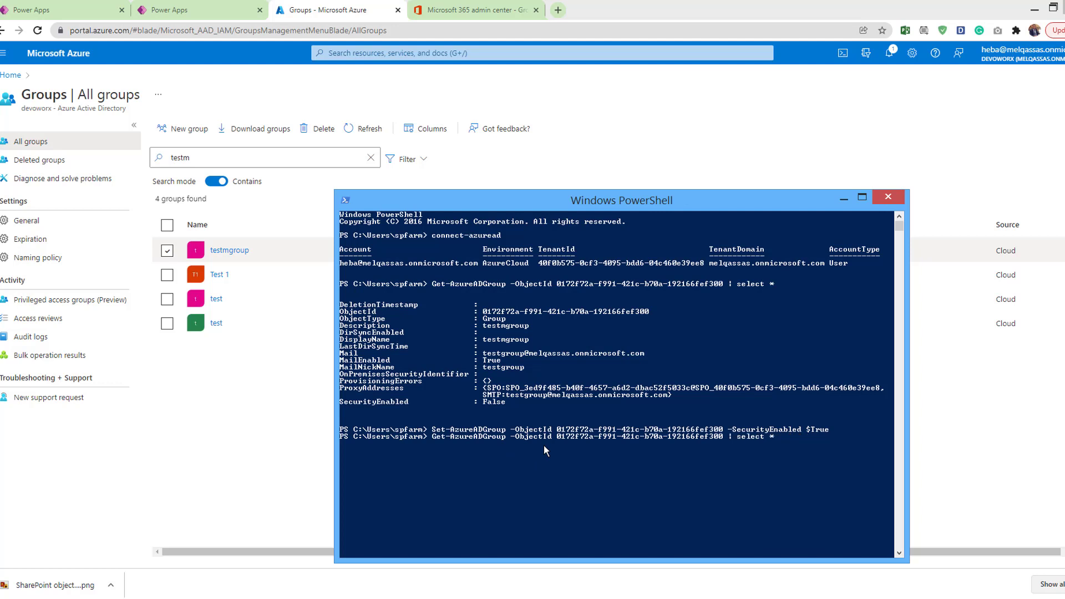
pyautogui.press('Return')
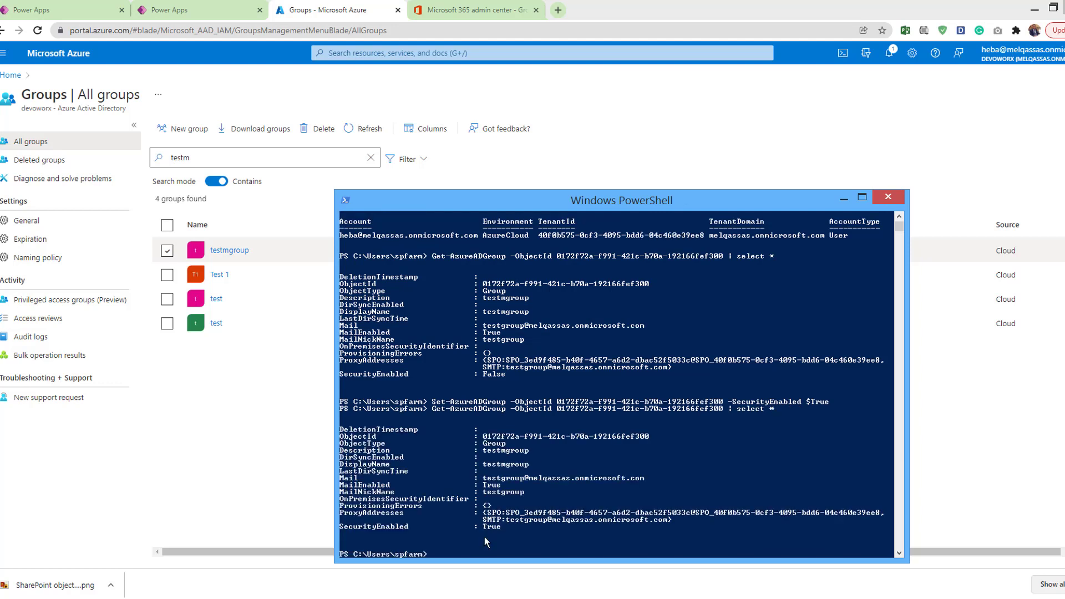
pyautogui.moveTo(501, 526); pyautogui.dragTo(340, 528)
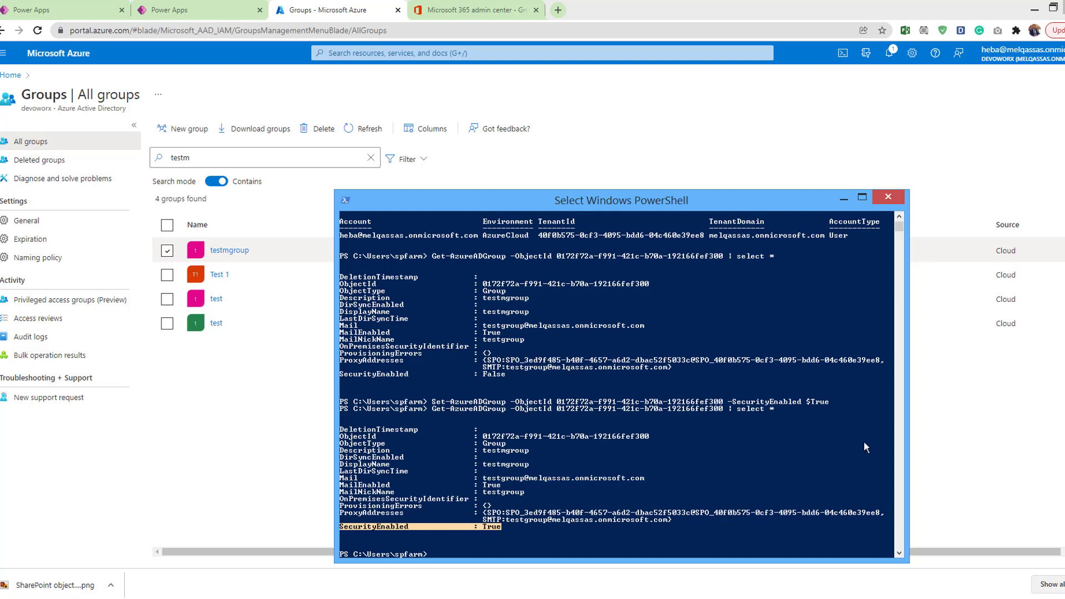
# Share testsharing with testmgroup as a User, leaving Co-owner unchecked
pyautogui.click(153, 10)
pyautogui.click(709, 140)
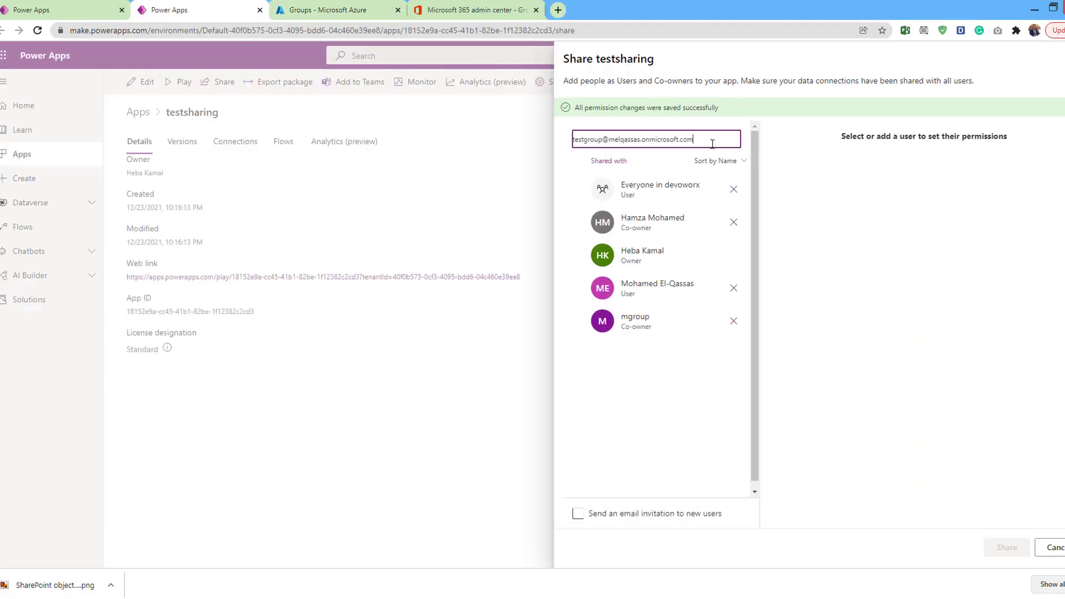
pyautogui.press('BackSpace')
pyautogui.press('BackSpace')
pyautogui.press('BackSpace')
pyautogui.press('BackSpace')
pyautogui.press('BackSpace')
pyautogui.press('BackSpace')
pyautogui.press('BackSpace')
pyautogui.press('BackSpace')
pyautogui.press('BackSpace')
pyautogui.press('BackSpace')
pyautogui.press('BackSpace')
pyautogui.press('BackSpace')
pyautogui.press('BackSpace')
pyautogui.press('BackSpace')
pyautogui.press('BackSpace')
pyautogui.press('BackSpace')
pyautogui.press('BackSpace')
pyautogui.press('BackSpace')
pyautogui.press('BackSpace')
pyautogui.press('BackSpace')
pyautogui.press('BackSpace')
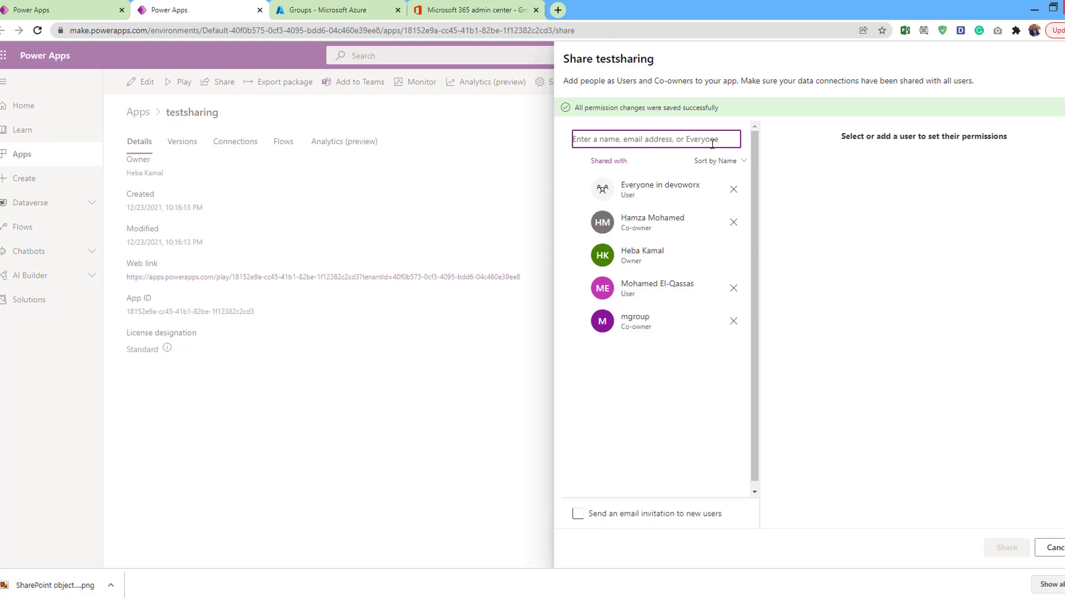
pyautogui.write('test')
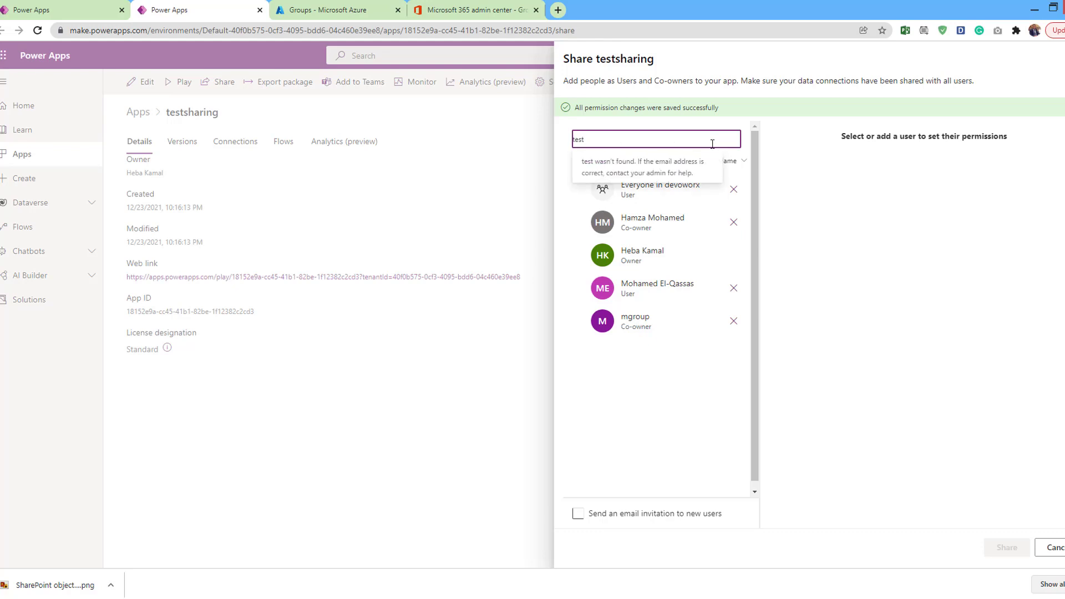
pyautogui.write('mg')
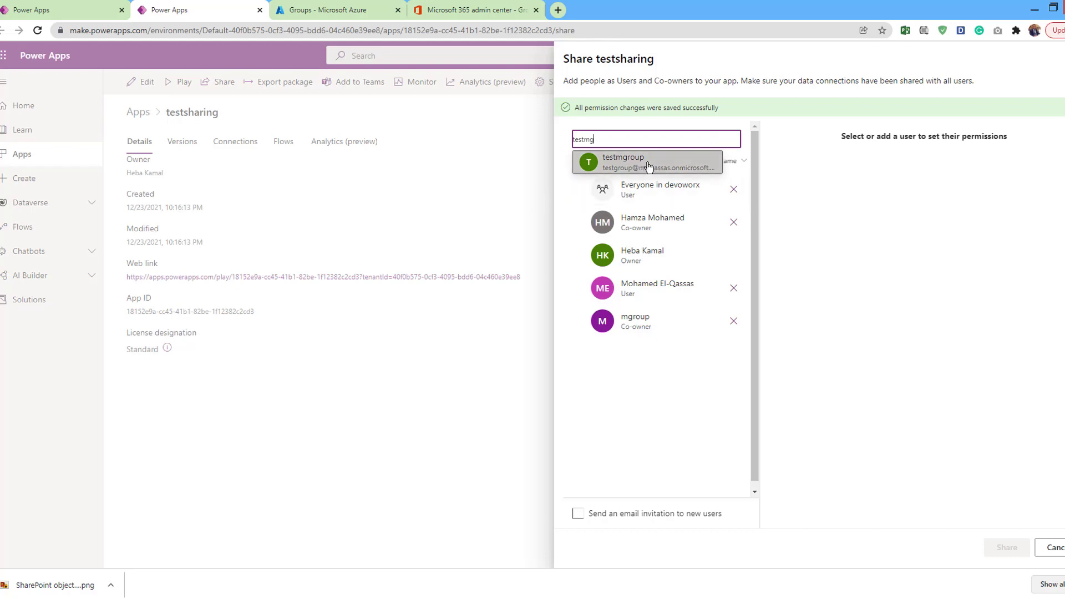
pyautogui.click(647, 167)
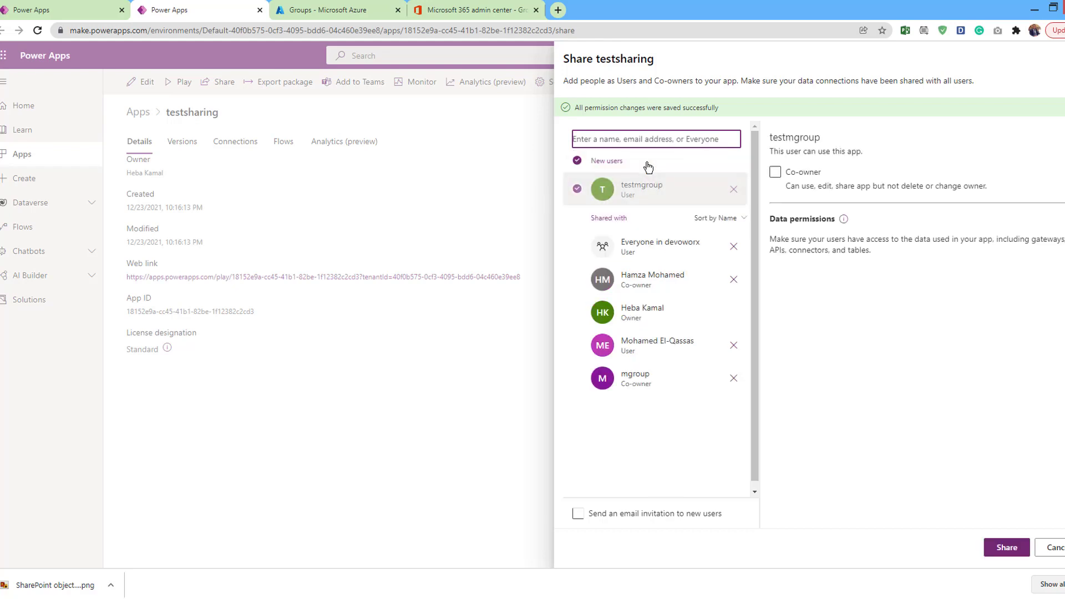
pyautogui.click(775, 174)
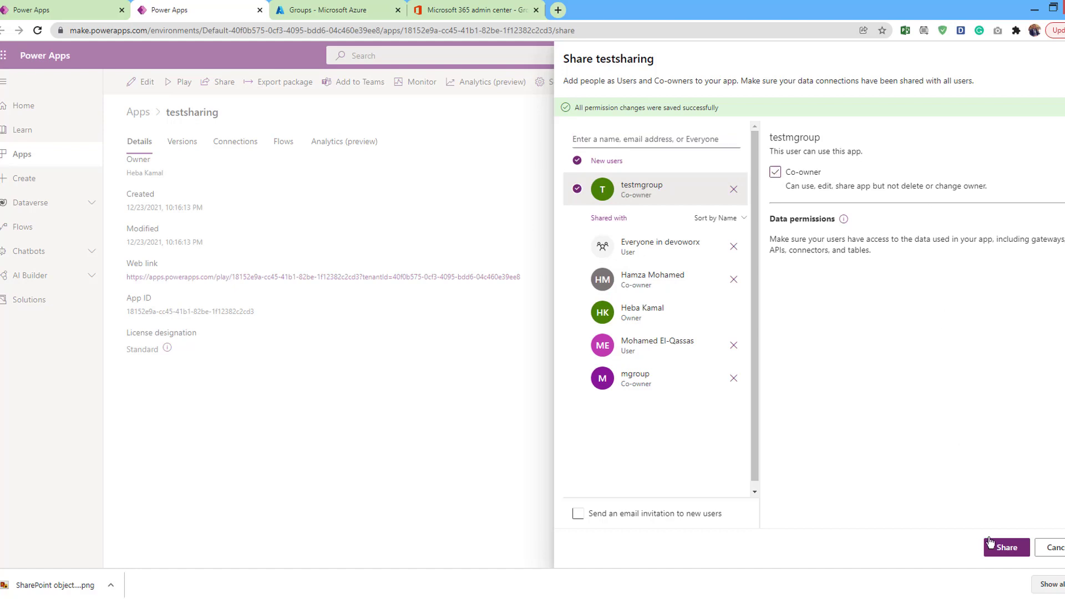
pyautogui.click(774, 172)
pyautogui.click(986, 548)
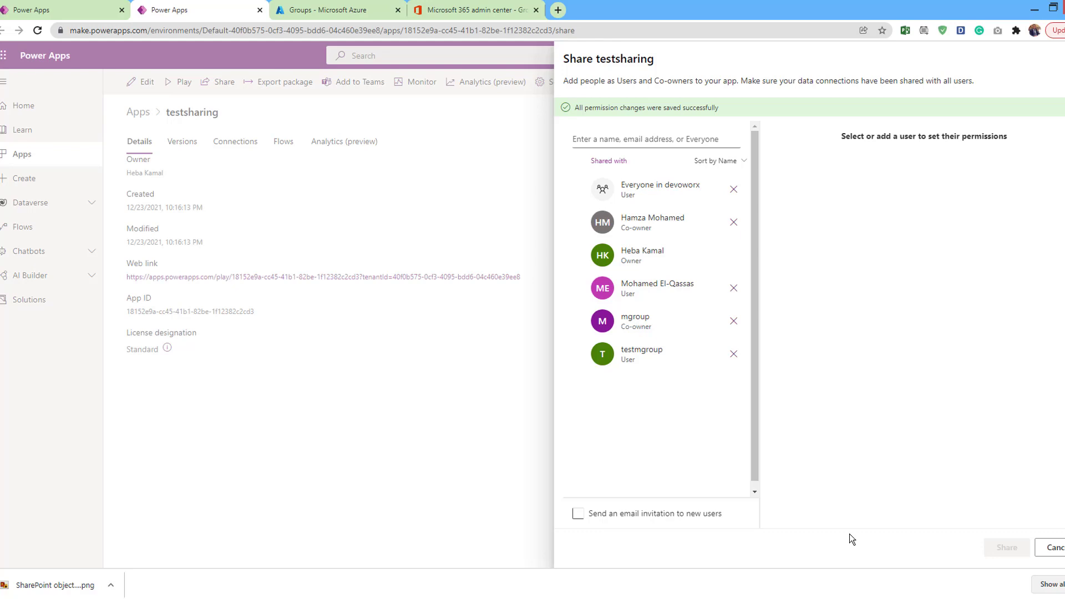
pyautogui.click(294, 12)
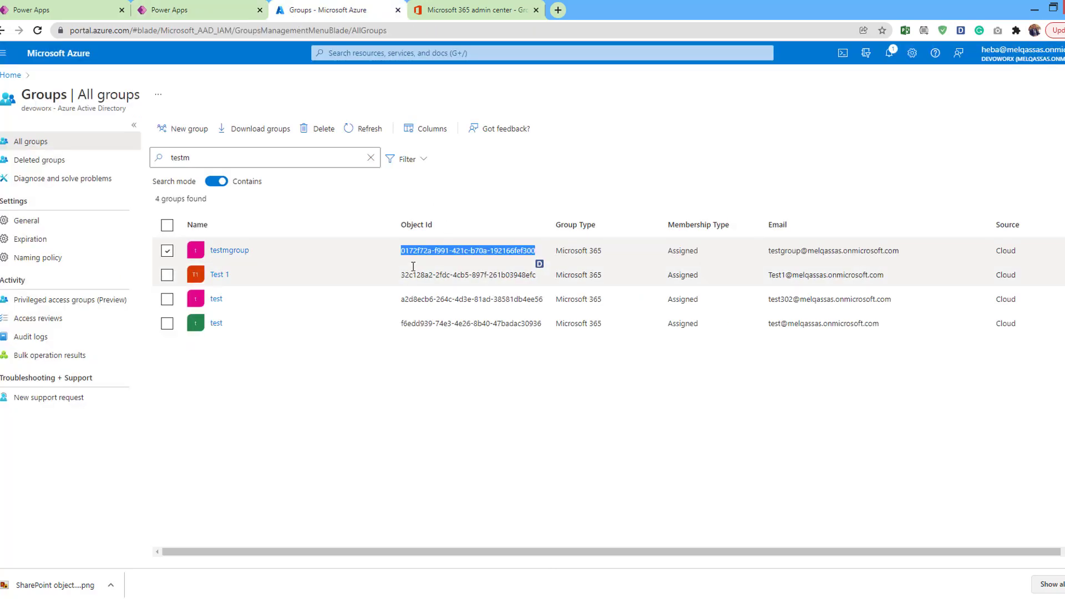
pyautogui.click(200, 14)
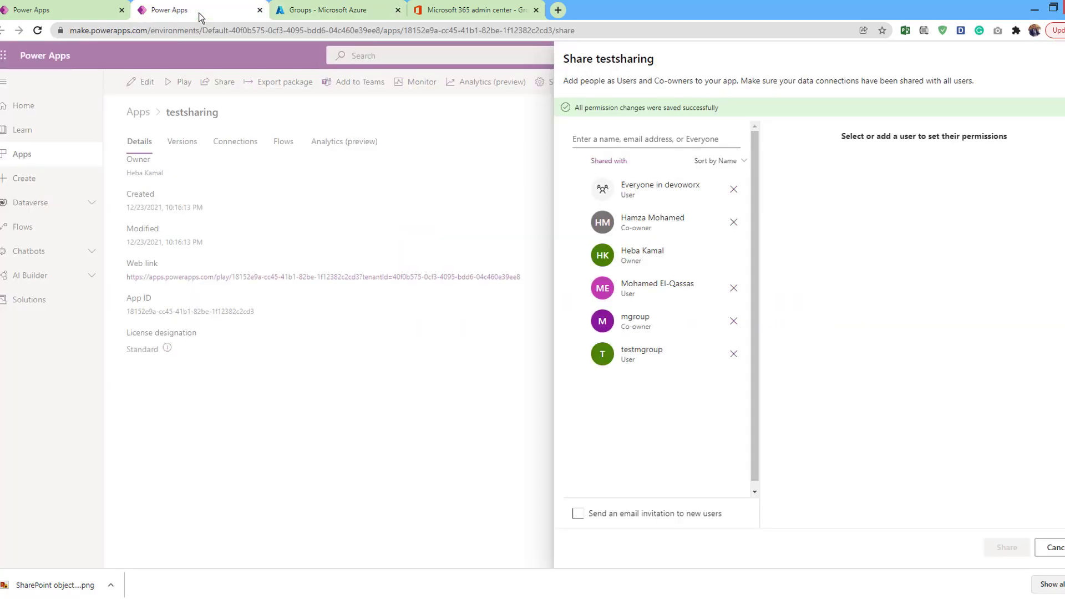